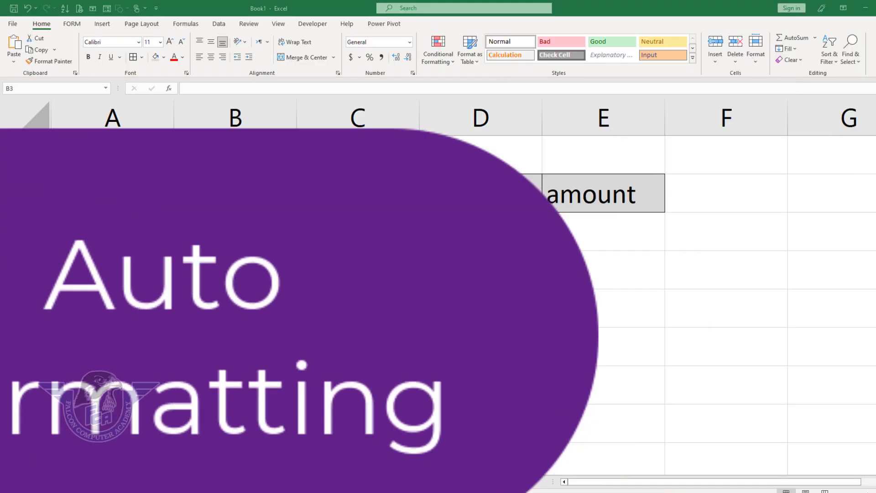
- Enter the serial numbers 1 to 5 in cells B3 to B7 under the sr. no header
{"action": "left_click", "coordinate": [257, 238]}
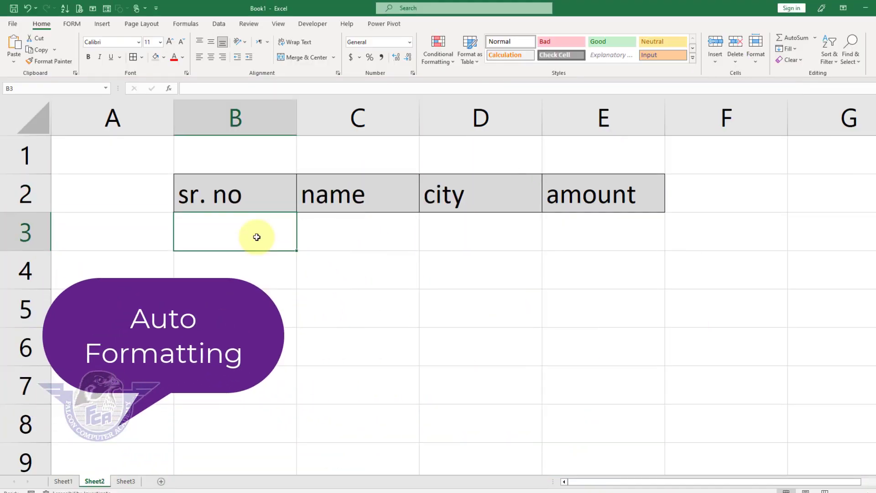
{"action": "type", "text": "1"}
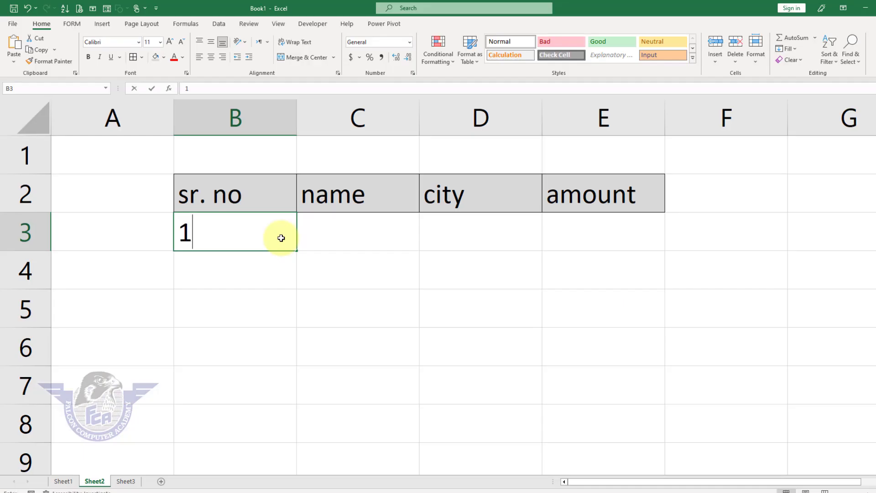
{"action": "key", "text": "Return"}
{"action": "type", "text": "2"}
{"action": "key", "text": "Return"}
{"action": "type", "text": "3"}
{"action": "key", "text": "Return"}
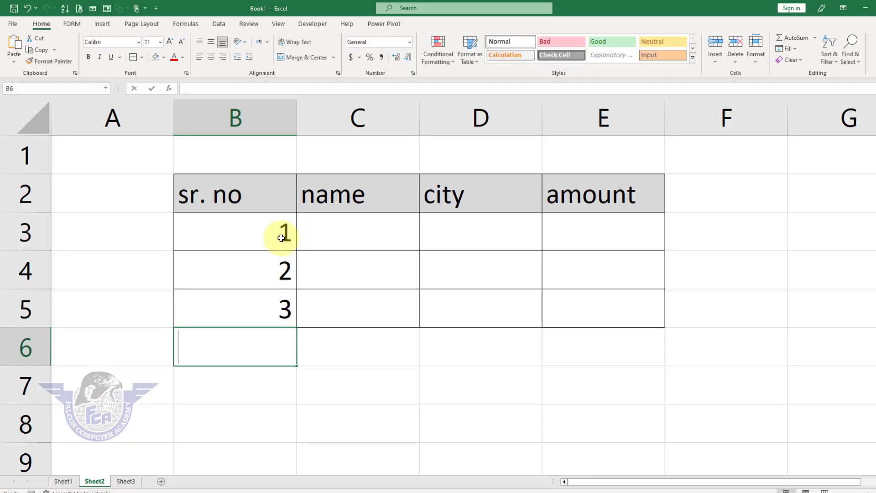
{"action": "type", "text": "4"}
{"action": "key", "text": "Return"}
{"action": "type", "text": "5"}
{"action": "key", "text": "Return"}
{"action": "key", "text": "Up"}
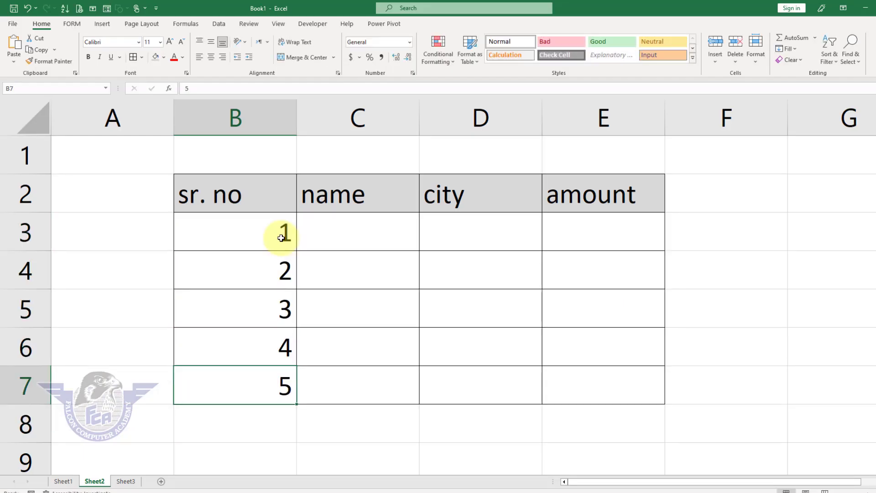
- Undo all the serial number entries below the sr. no header
{"action": "key", "text": "ctrl+z"}
{"action": "key", "text": "ctrl+z"}
{"action": "key", "text": "ctrl+z"}
{"action": "key", "text": "ctrl+z"}
{"action": "key", "text": "ctrl+z"}
{"action": "key", "text": "ctrl+z"}
{"action": "key", "text": "ctrl+z"}
{"action": "key", "text": "ctrl+z"}
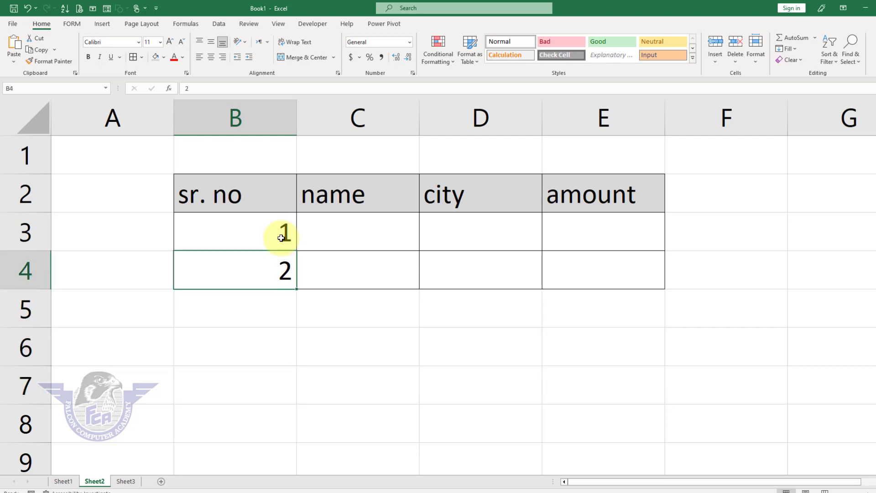
{"action": "key", "text": "ctrl+z"}
{"action": "key", "text": "ctrl+z"}
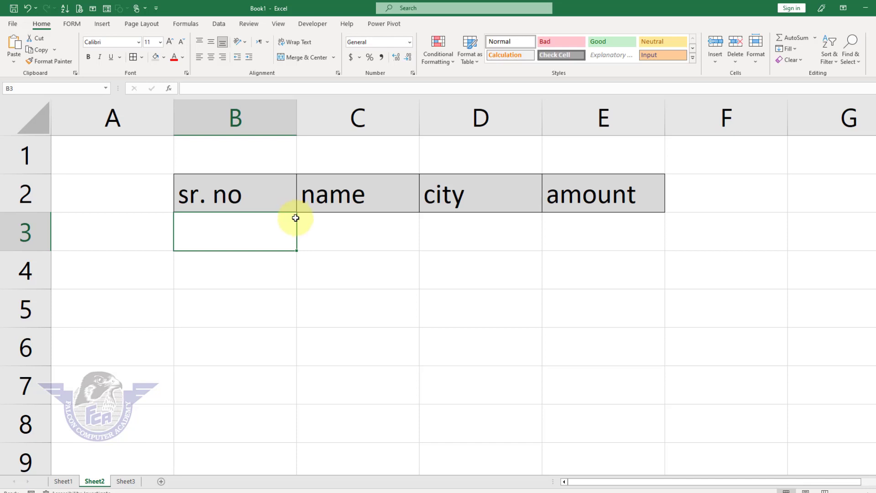
- Create a new conditional formatting rule for B3:E12 that uses a formula to determine which cells to format
{"action": "left_click_drag", "start_coordinate": [239, 236], "coordinate": [573, 447]}
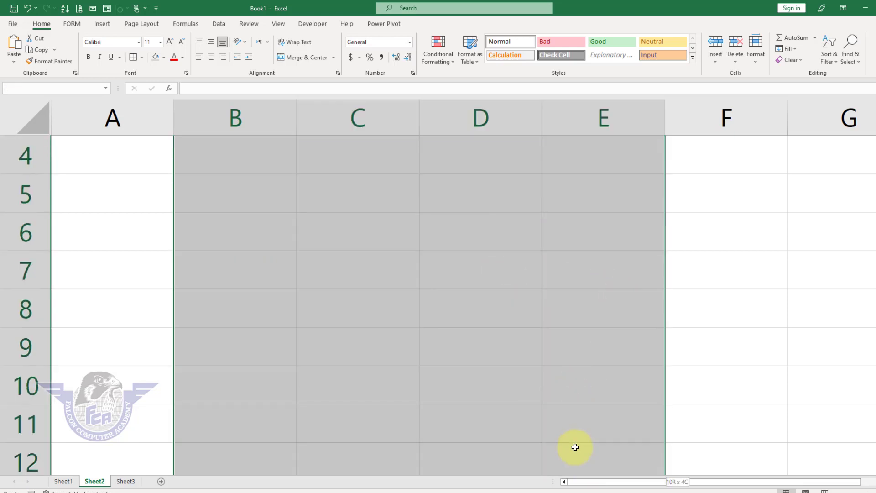
{"action": "scroll", "coordinate": [436, 334], "scroll_direction": "up", "scroll_amount": 1}
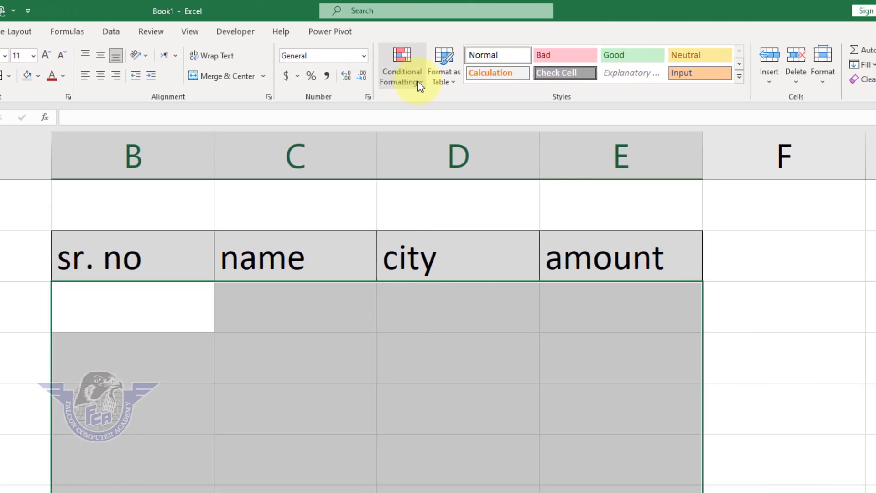
{"action": "left_click", "coordinate": [487, 84]}
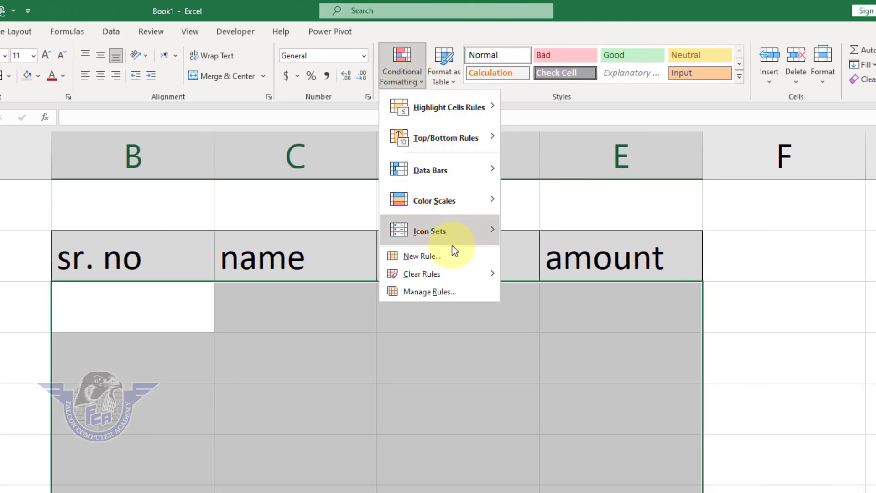
{"action": "left_click", "coordinate": [446, 262]}
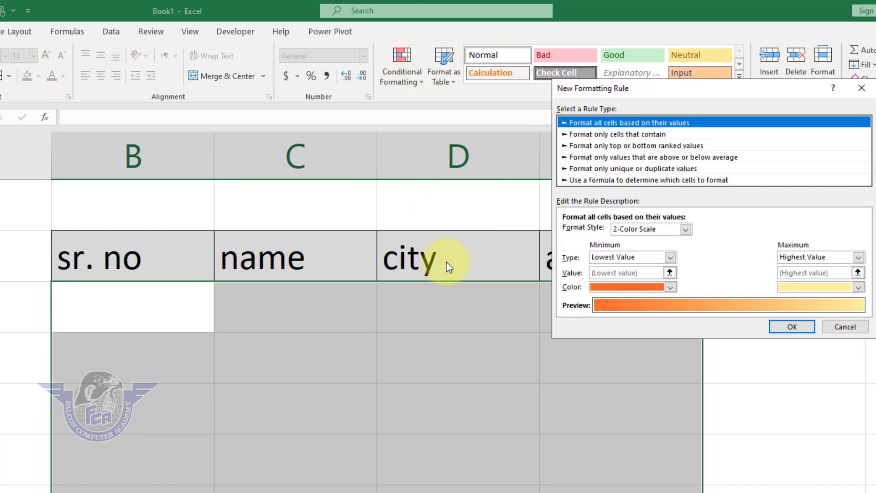
{"action": "left_click_drag", "start_coordinate": [634, 90], "coordinate": [375, 109]}
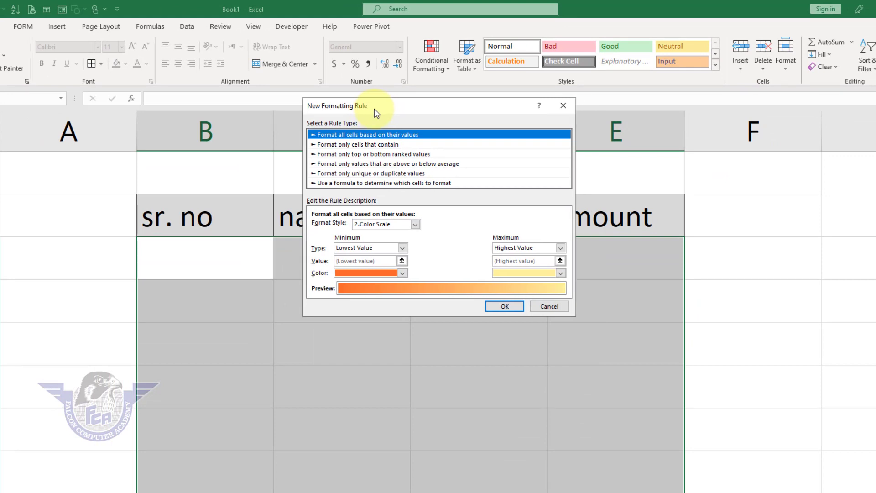
{"action": "left_click", "coordinate": [375, 183]}
- Set the rule's formula to =not(isblank($B3)), keeping only column B absolute
{"action": "left_click", "coordinate": [356, 229]}
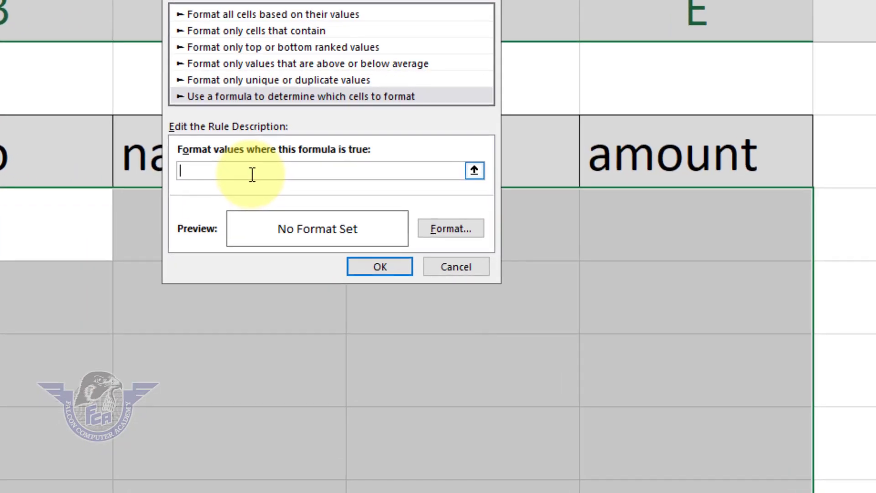
{"action": "type", "text": "=not(isblank("}
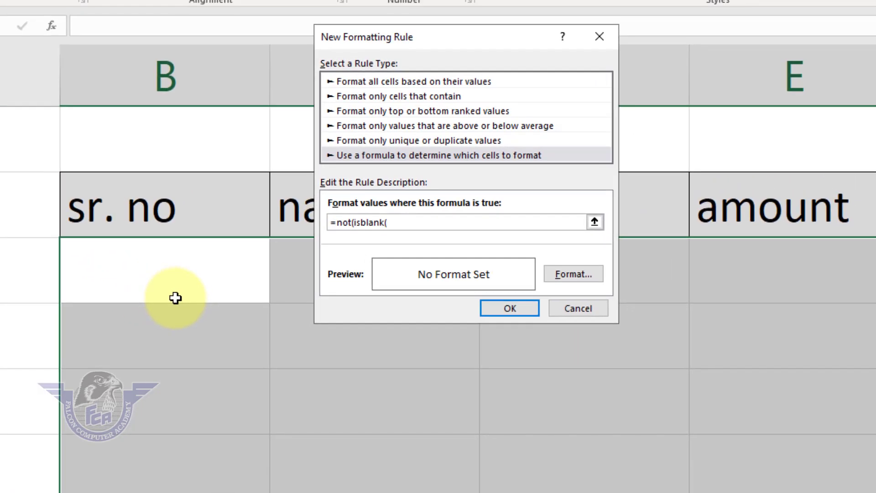
{"action": "left_click", "coordinate": [139, 270]}
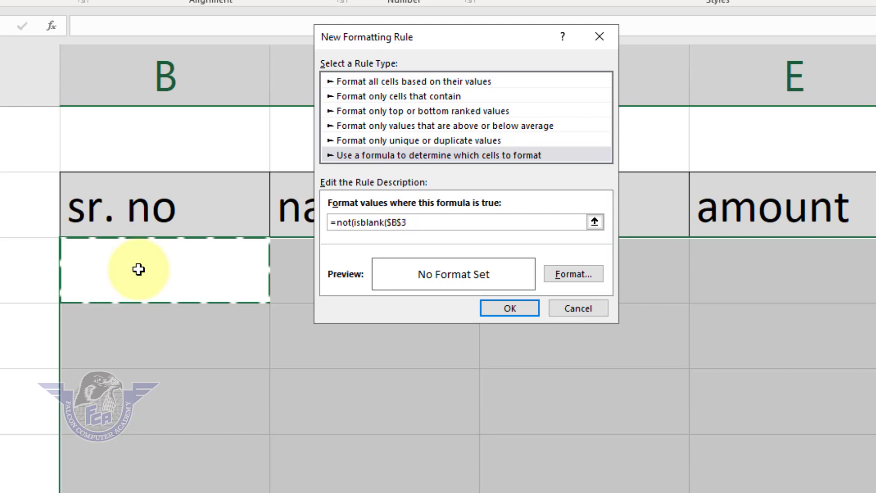
{"action": "key", "text": "F4"}
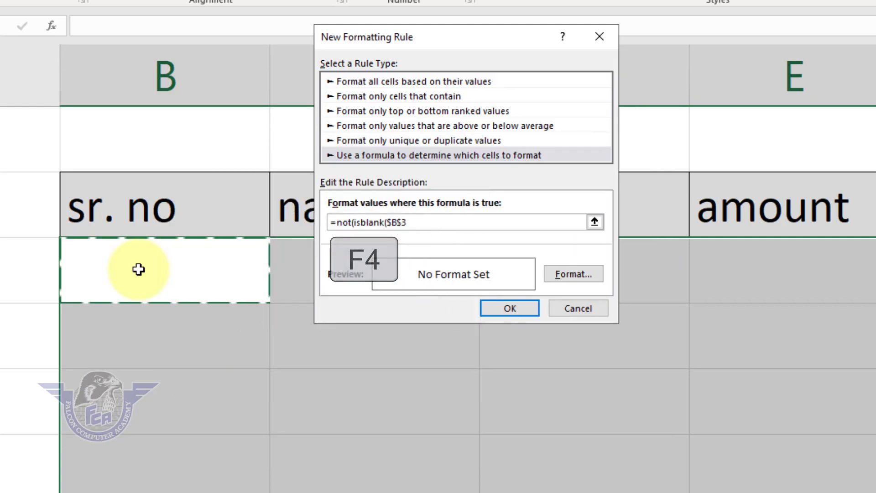
{"action": "key", "text": "F4"}
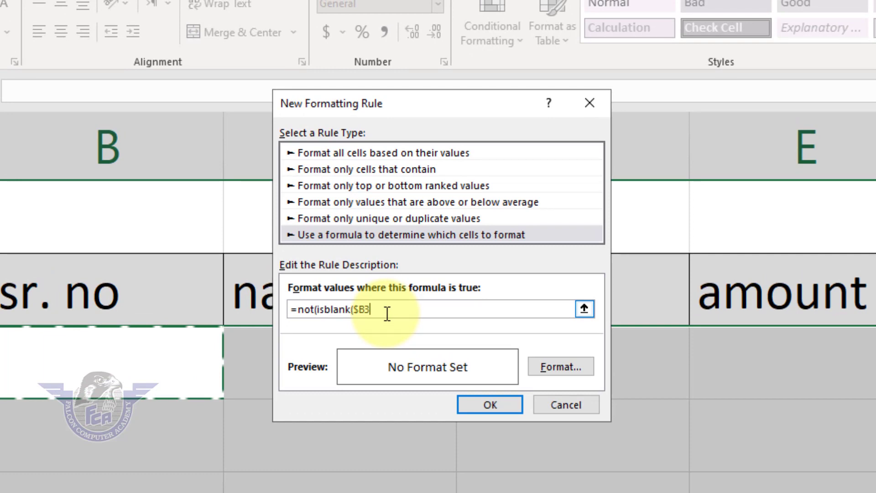
{"action": "type", "text": "))"}
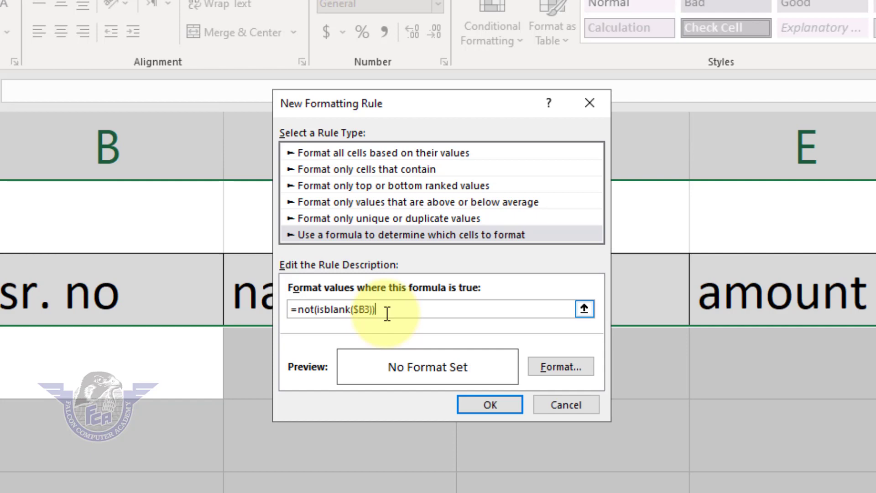
- Give the rule a dark red outline border as its format and apply the rule to the selected range
{"action": "left_click", "coordinate": [574, 369]}
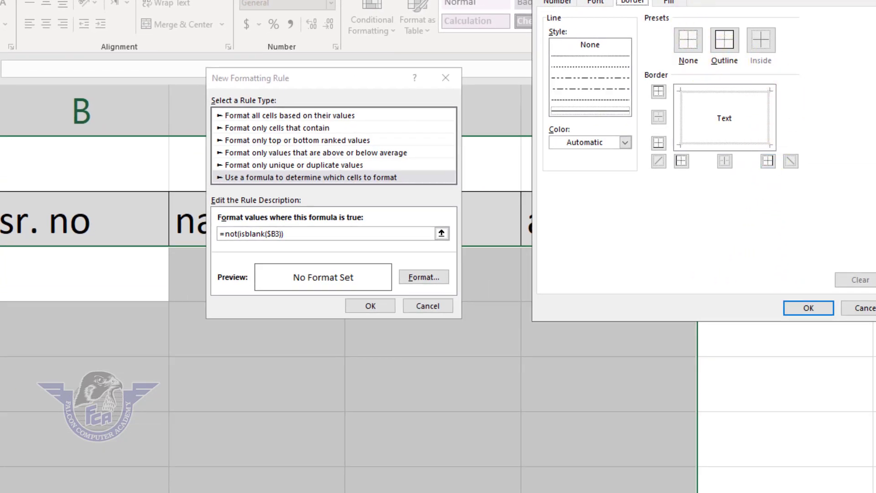
{"action": "left_click_drag", "start_coordinate": [653, 1], "coordinate": [609, 83]}
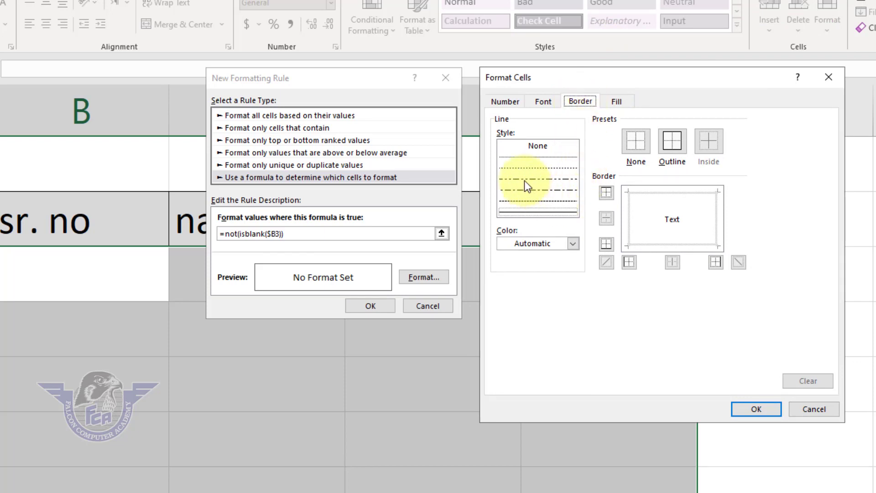
{"action": "left_click", "coordinate": [569, 245]}
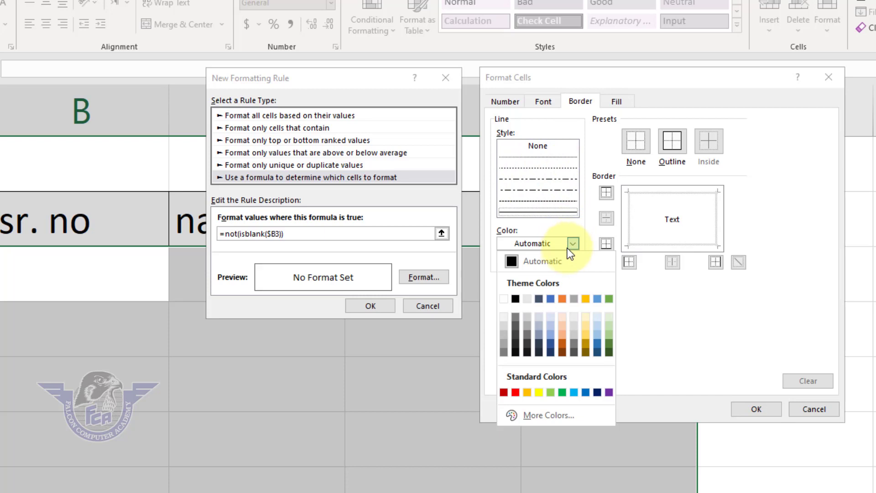
{"action": "left_click", "coordinate": [504, 392]}
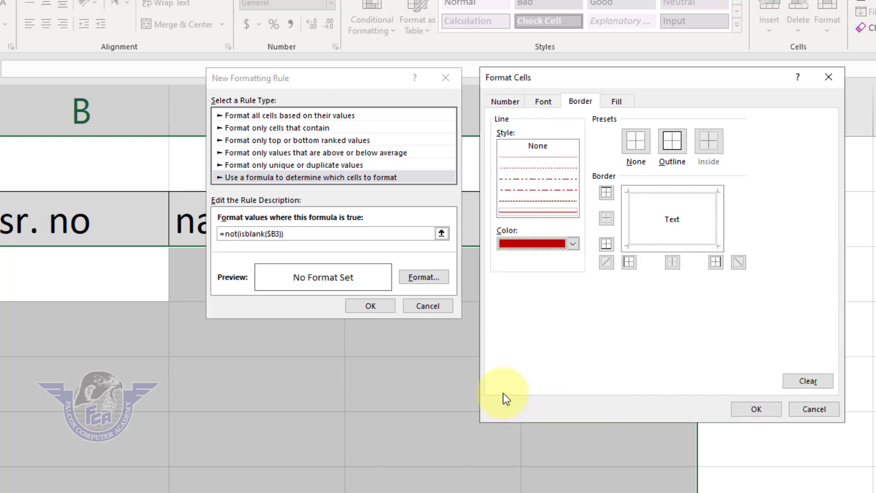
{"action": "left_click", "coordinate": [678, 148]}
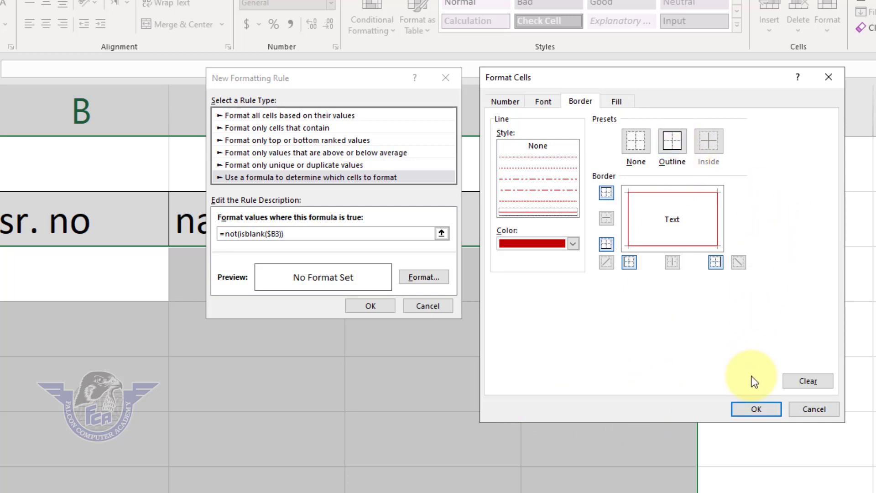
{"action": "left_click", "coordinate": [754, 411]}
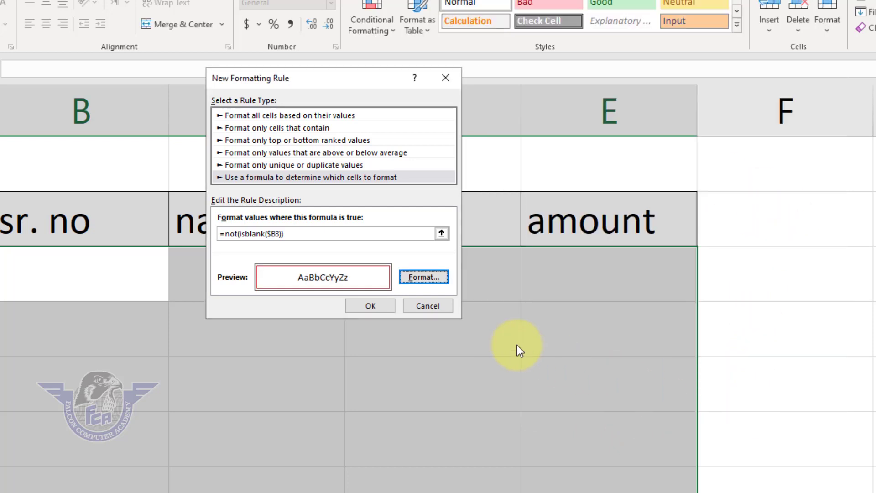
{"action": "left_click", "coordinate": [370, 305]}
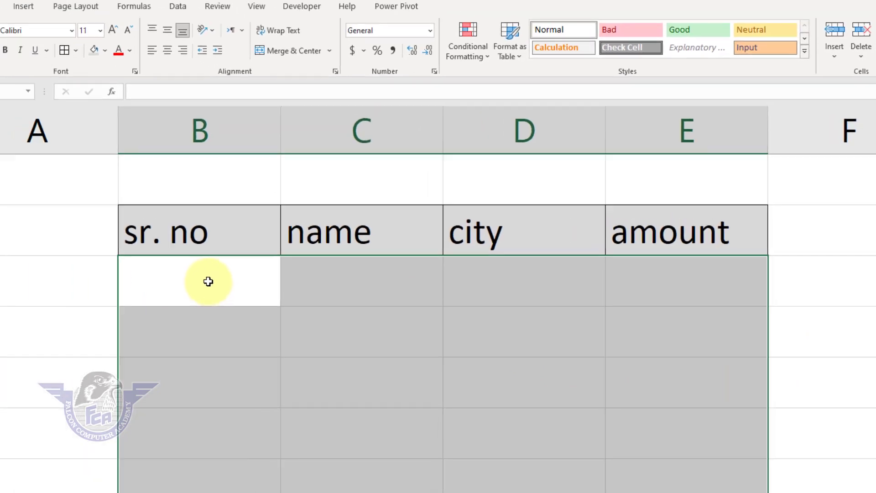
- Test the rule by entering the serial numbers 1 to 7 in cells B3 to B9
{"action": "left_click", "coordinate": [208, 281]}
{"action": "type", "text": "1"}
{"action": "key", "text": "Return"}
{"action": "type", "text": "2"}
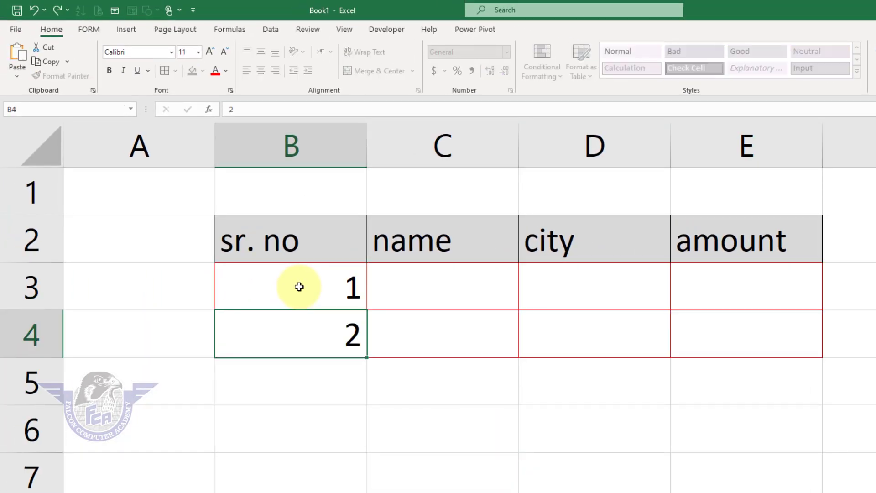
{"action": "key", "text": "Return"}
{"action": "type", "text": "3"}
{"action": "key", "text": "Return"}
{"action": "type", "text": "4"}
{"action": "key", "text": "Return"}
{"action": "type", "text": "5"}
{"action": "key", "text": "Return"}
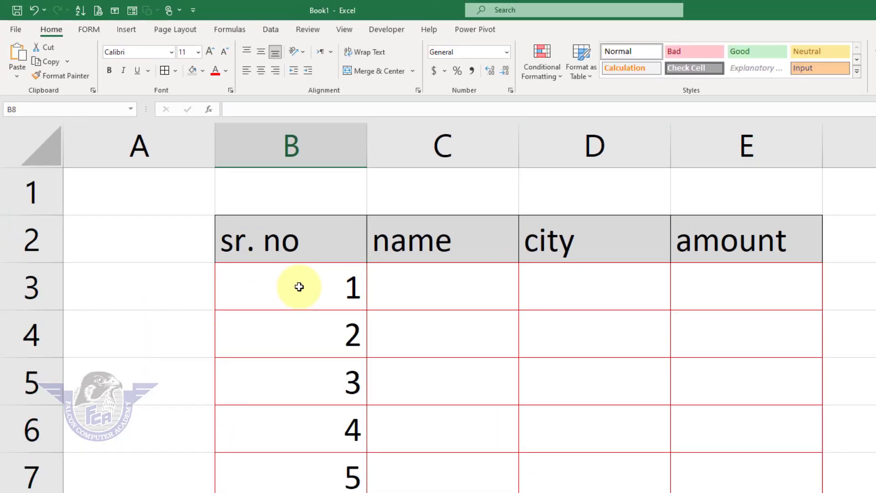
{"action": "type", "text": "6"}
{"action": "key", "text": "Return"}
{"action": "type", "text": "7"}
{"action": "key", "text": "Return"}
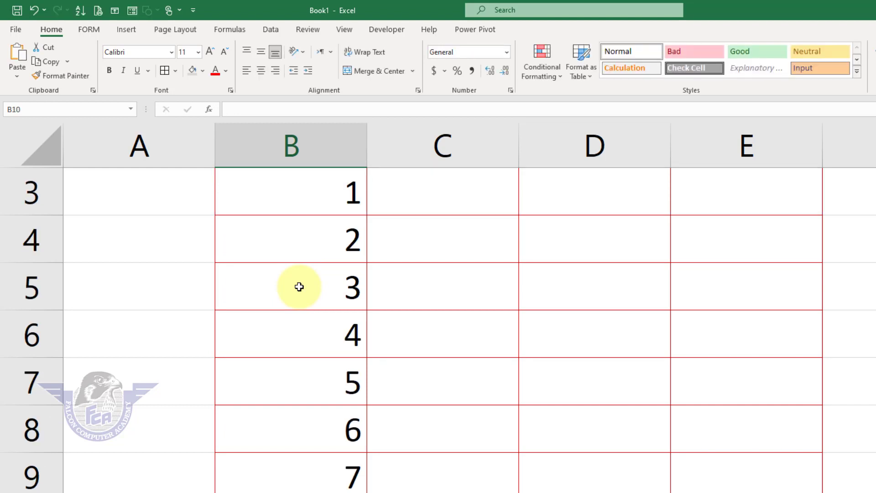
- Delete the serial numbers one by one from B9 up to B3
{"action": "key", "text": "Up"}
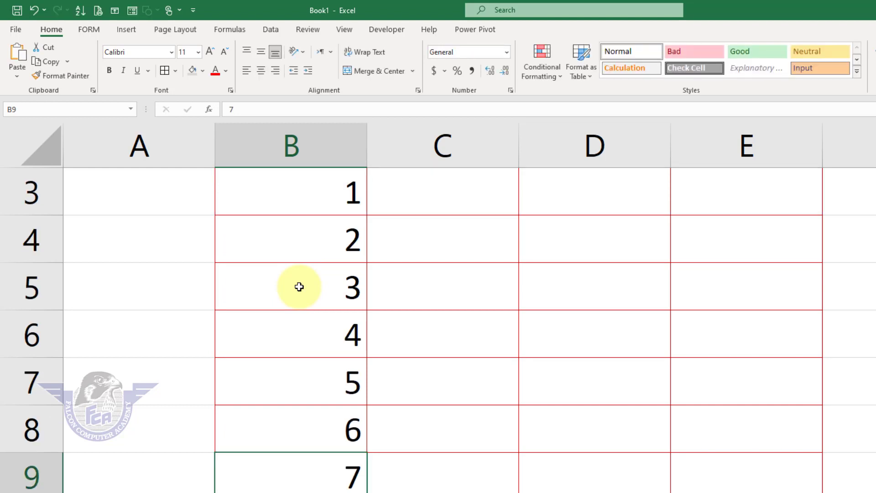
{"action": "key", "text": "Delete"}
{"action": "key", "text": "Up"}
{"action": "key", "text": "Delete"}
{"action": "key", "text": "Up"}
{"action": "key", "text": "Delete"}
{"action": "key", "text": "Up"}
{"action": "key", "text": "Delete"}
{"action": "key", "text": "Up"}
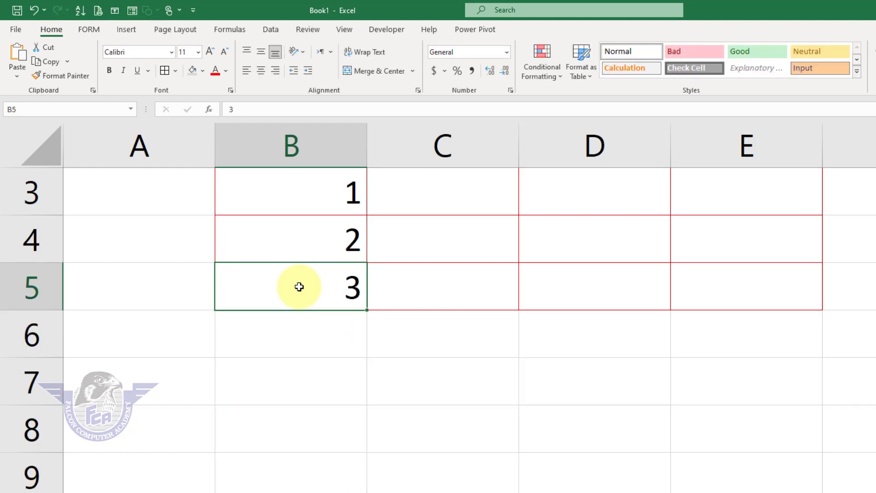
{"action": "key", "text": "Delete"}
{"action": "key", "text": "Up"}
{"action": "key", "text": "Delete"}
{"action": "key", "text": "Up"}
{"action": "key", "text": "Delete"}
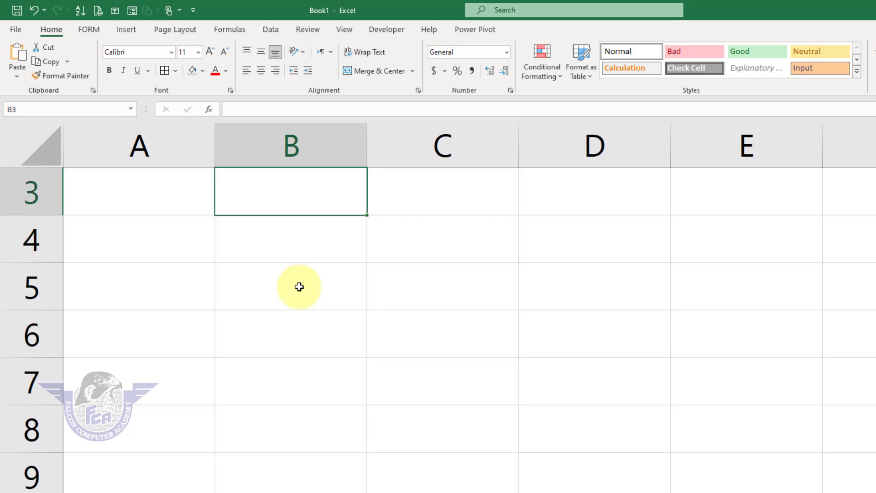
{"action": "scroll", "coordinate": [299, 287], "scroll_direction": "up", "scroll_amount": 1}
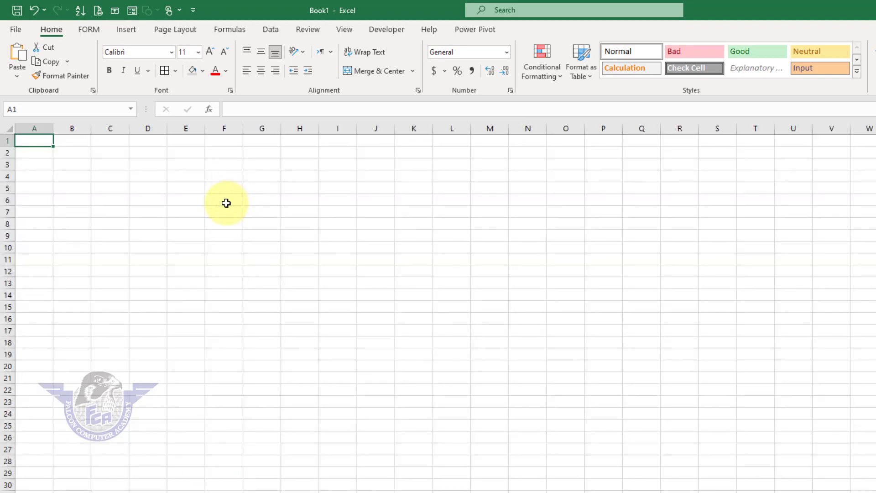
- Enter the headers Product, MFG. Date, Validity Periods and Expiry Date in cells C2 to F2
{"action": "scroll", "coordinate": [227, 204], "scroll_direction": "up", "scroll_amount": 10}
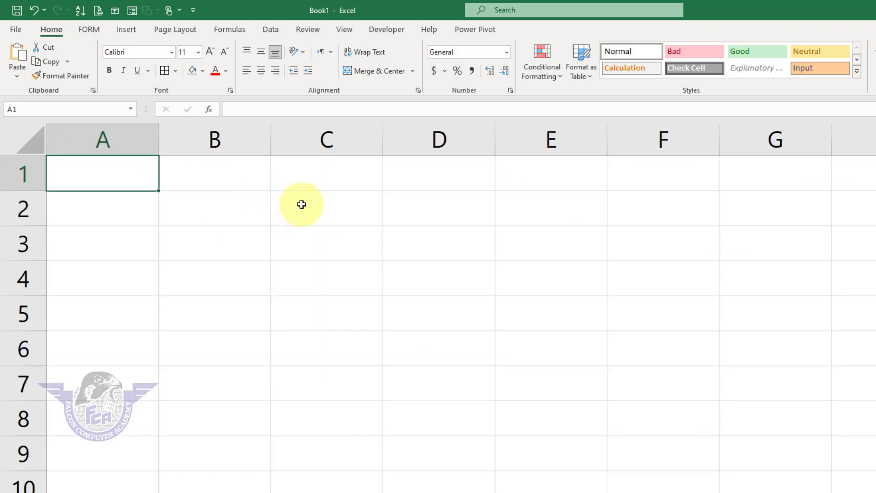
{"action": "left_click", "coordinate": [319, 207]}
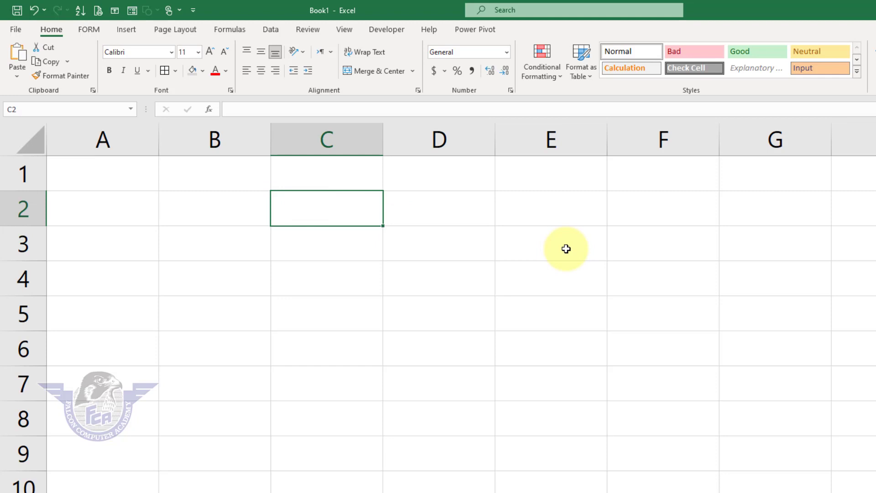
{"action": "type", "text": "Product"}
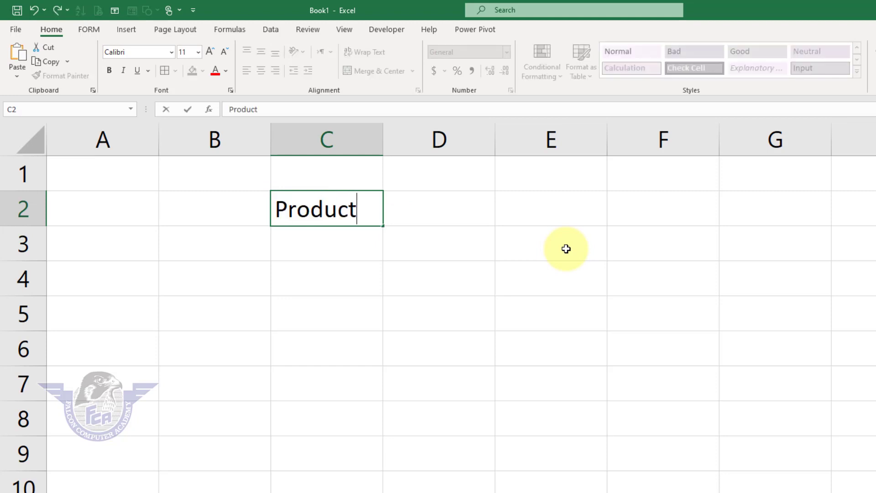
{"action": "key", "text": "Tab"}
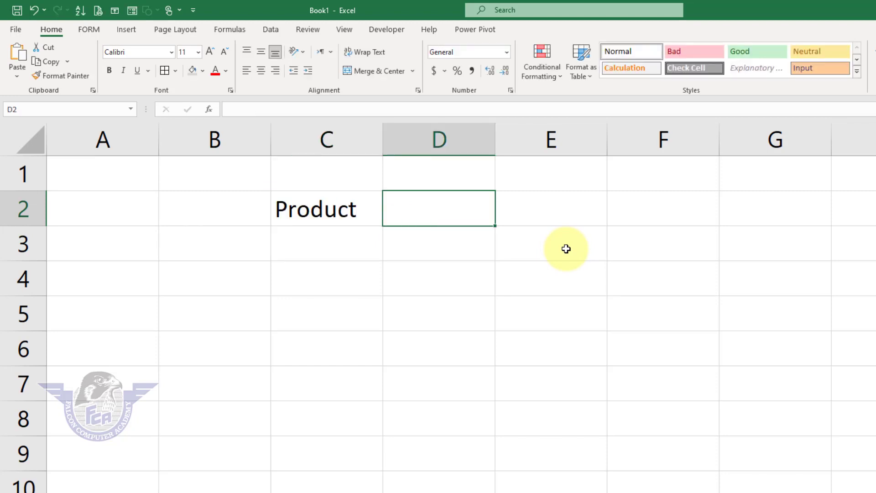
{"action": "type", "text": "MFG"}
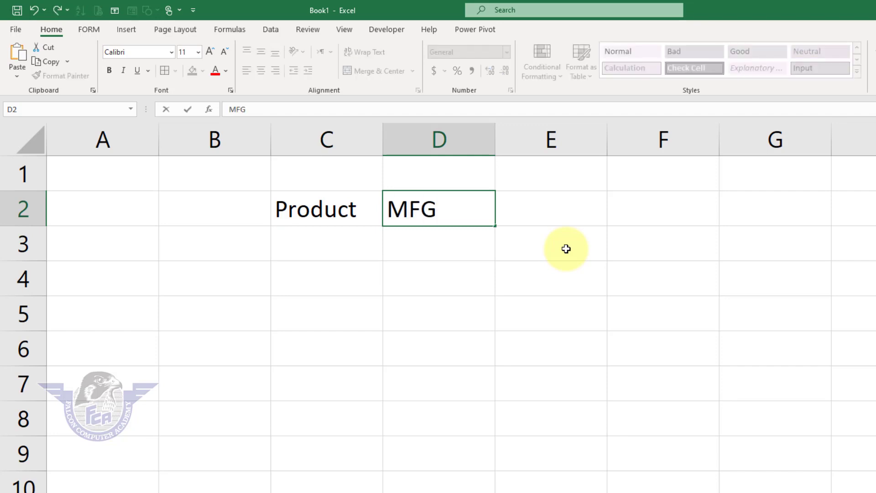
{"action": "type", "text": ". Date"}
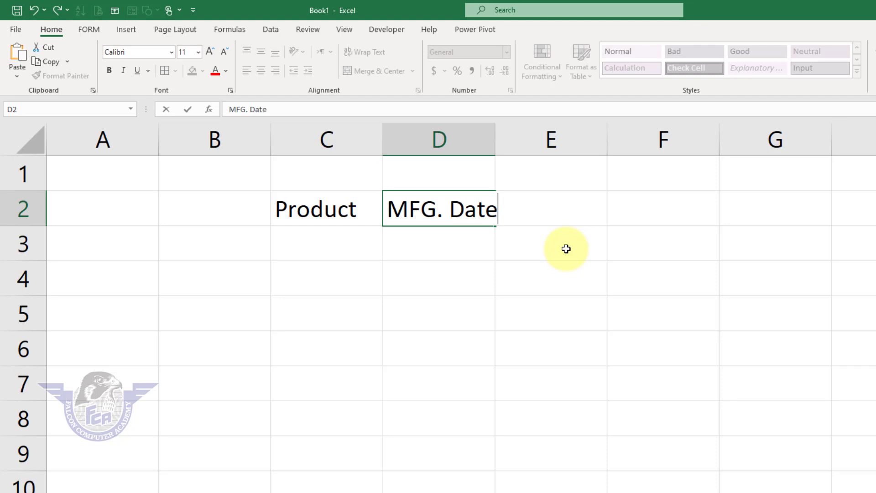
{"action": "key", "text": "Tab"}
{"action": "type", "text": "Validity"}
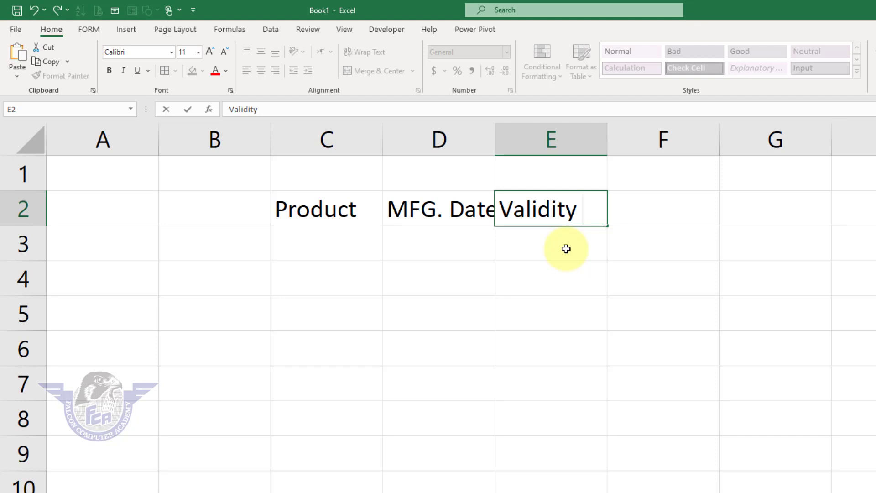
{"action": "type", "text": " Periods"}
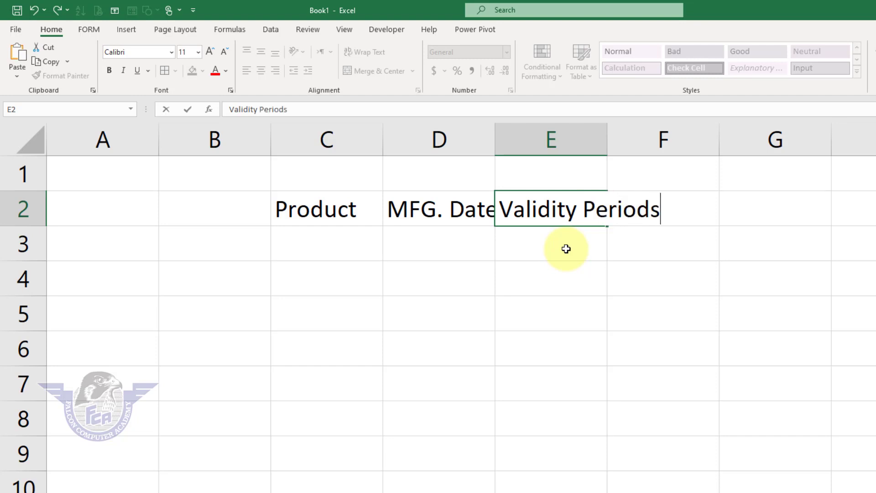
{"action": "key", "text": "Tab"}
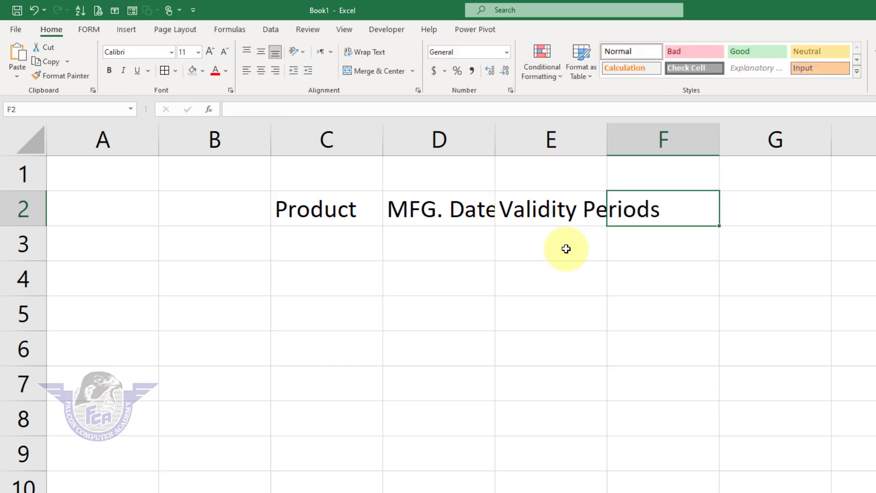
{"action": "type", "text": "Expi"}
{"action": "key", "text": "BackSpace"}
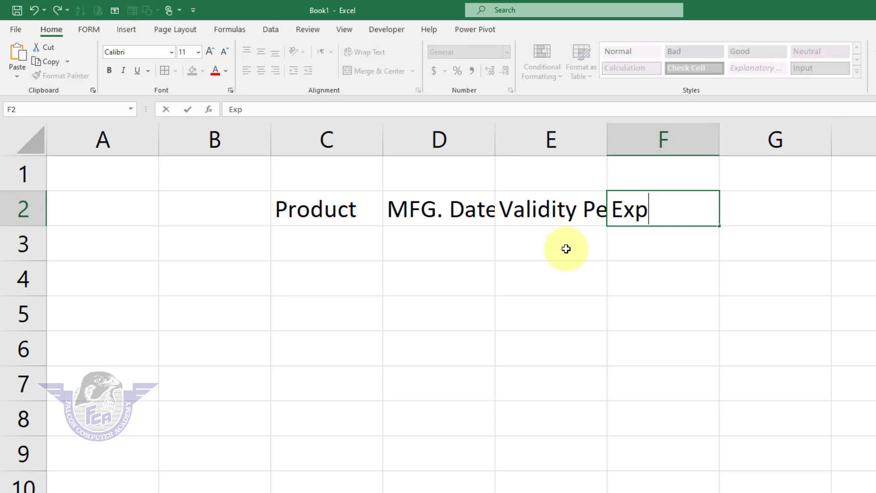
{"action": "type", "text": "iry Date"}
{"action": "key", "text": "Return"}
- Auto-fit the widths of columns C to F to their header text
{"action": "left_click_drag", "start_coordinate": [665, 137], "coordinate": [345, 165]}
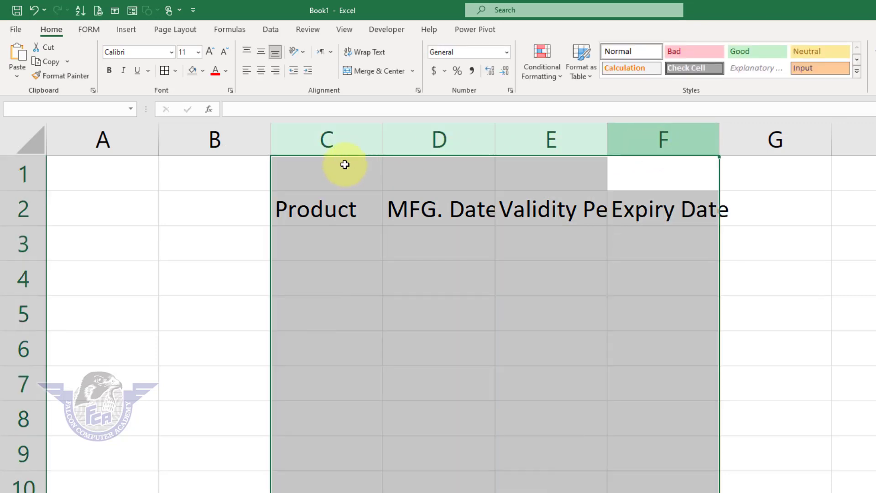
{"action": "double_click", "coordinate": [495, 141]}
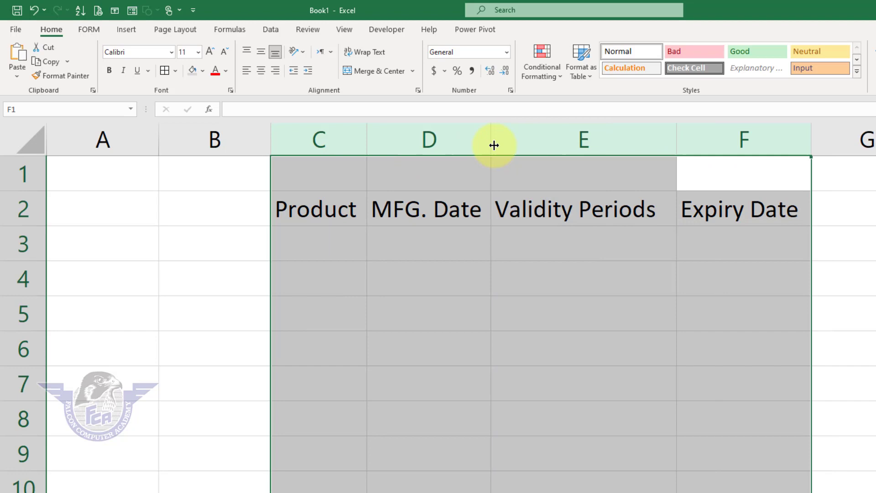
{"action": "left_click", "coordinate": [616, 247]}
- Give the header cells C2 to F2 a gray fill
{"action": "left_click_drag", "start_coordinate": [336, 209], "coordinate": [743, 209]}
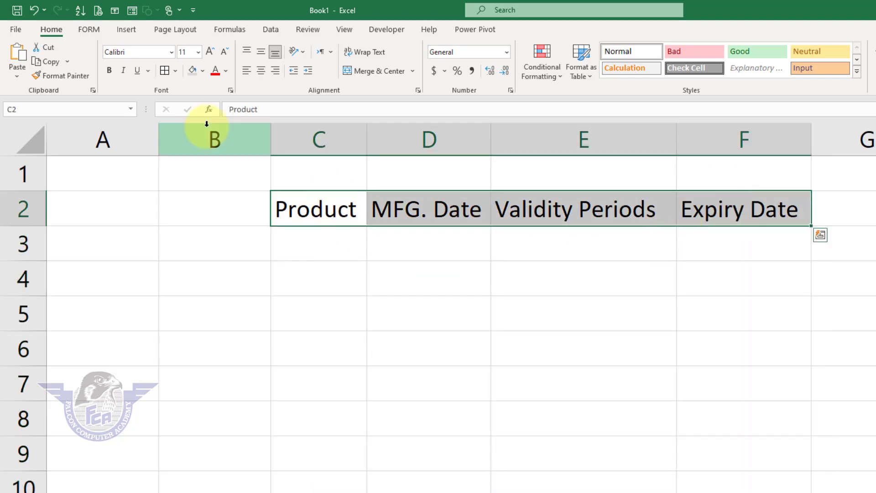
{"action": "left_click", "coordinate": [193, 72]}
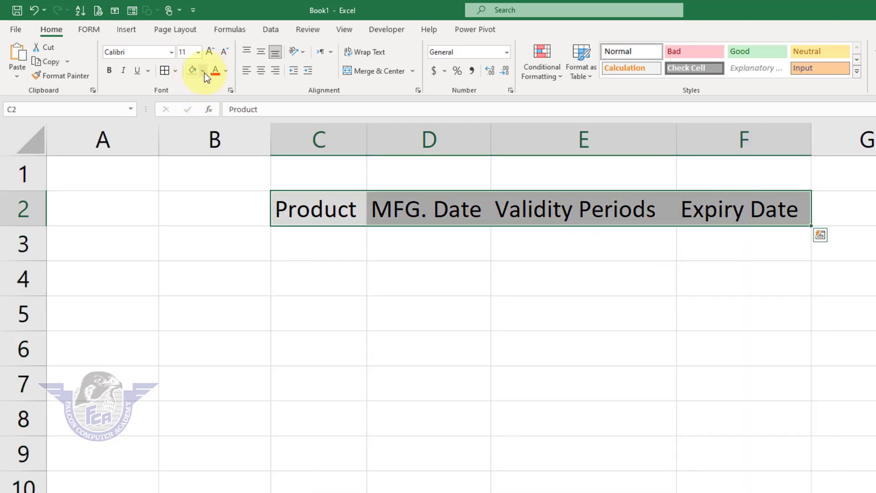
{"action": "left_click", "coordinate": [204, 72]}
{"action": "left_click", "coordinate": [214, 126]}
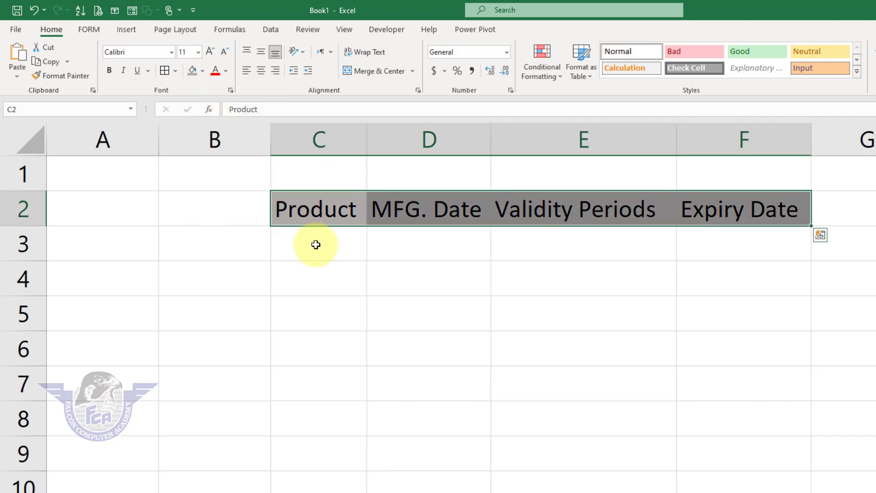
- Widen the Product column and list the products A, B, C, D, E and F in cells C3 to C8
{"action": "left_click", "coordinate": [316, 245]}
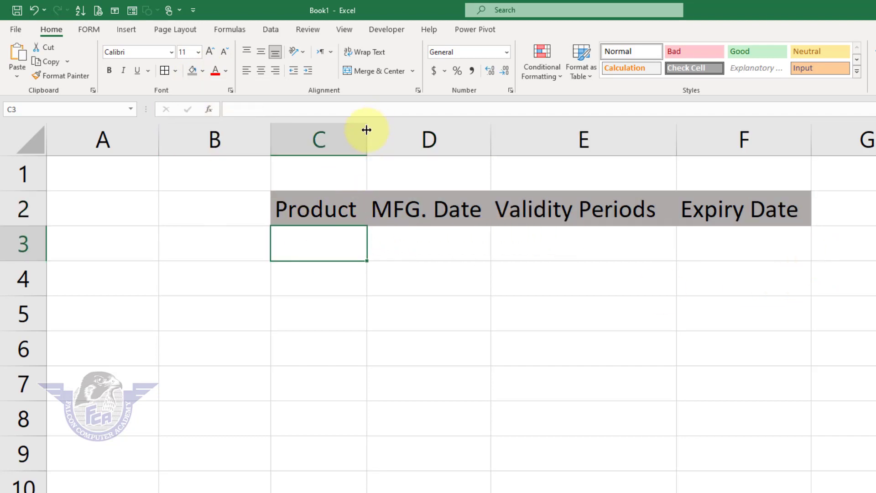
{"action": "left_click_drag", "start_coordinate": [367, 131], "coordinate": [406, 135]}
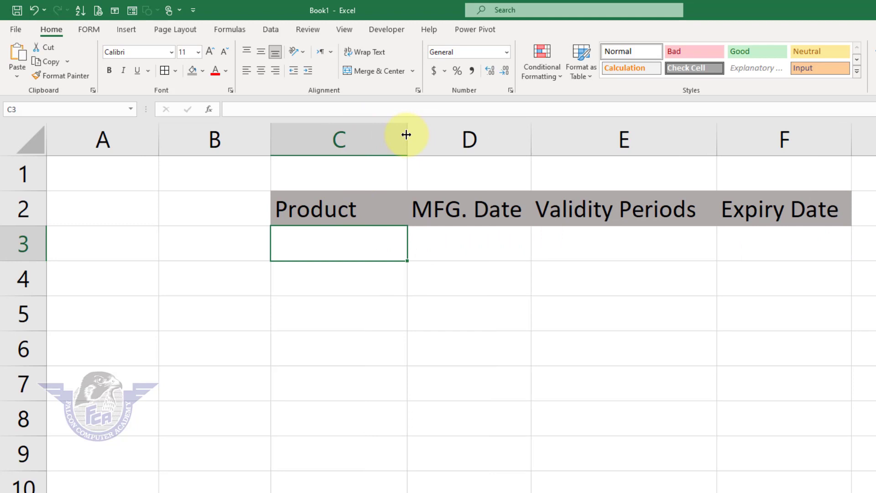
{"action": "type", "text": "A"}
{"action": "key", "text": "Return"}
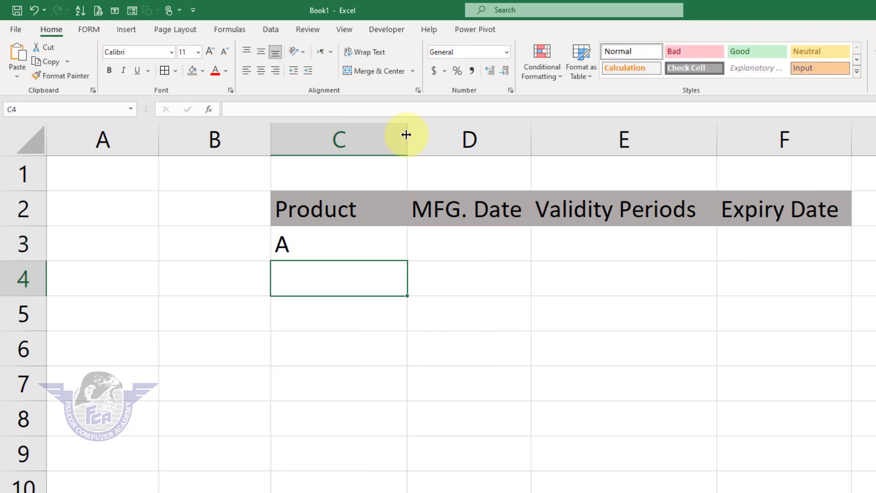
{"action": "type", "text": "B"}
{"action": "key", "text": "Return"}
{"action": "type", "text": "C"}
{"action": "key", "text": "Return"}
{"action": "type", "text": "D"}
{"action": "key", "text": "Return"}
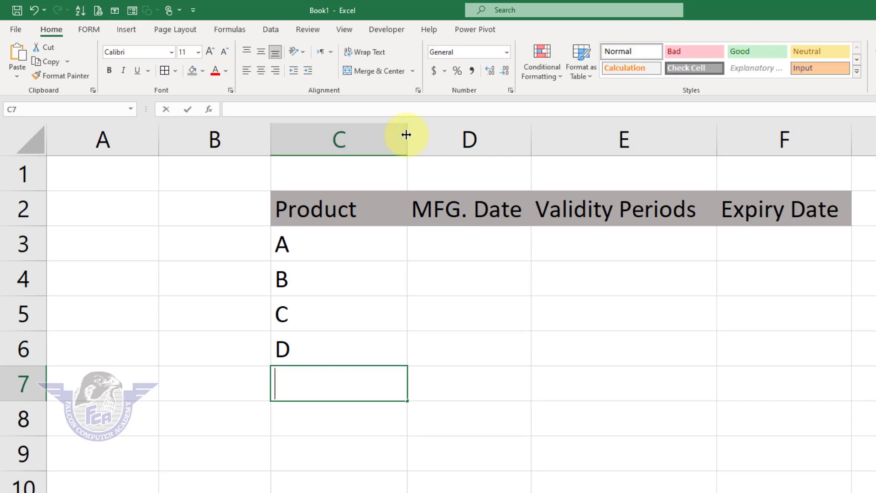
{"action": "type", "text": "E"}
{"action": "key", "text": "Return"}
{"action": "type", "text": "F"}
{"action": "key", "text": "Tab"}
- Enter the manufacturing dates 6/1/2022 for product A and 3/4/2022 for product B in D3 and D4
{"action": "key", "text": "Up"}
{"action": "key", "text": "Up"}
{"action": "key", "text": "Up"}
{"action": "key", "text": "Up"}
{"action": "key", "text": "Up"}
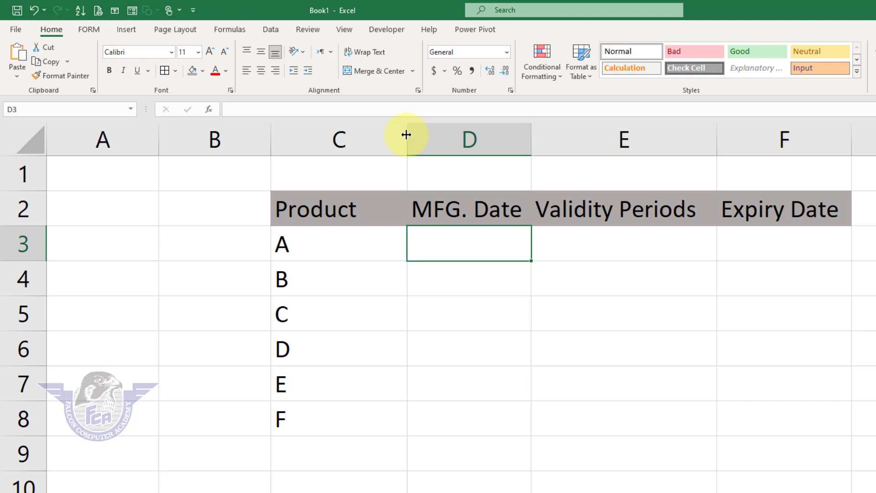
{"action": "type", "text": "06-01-"}
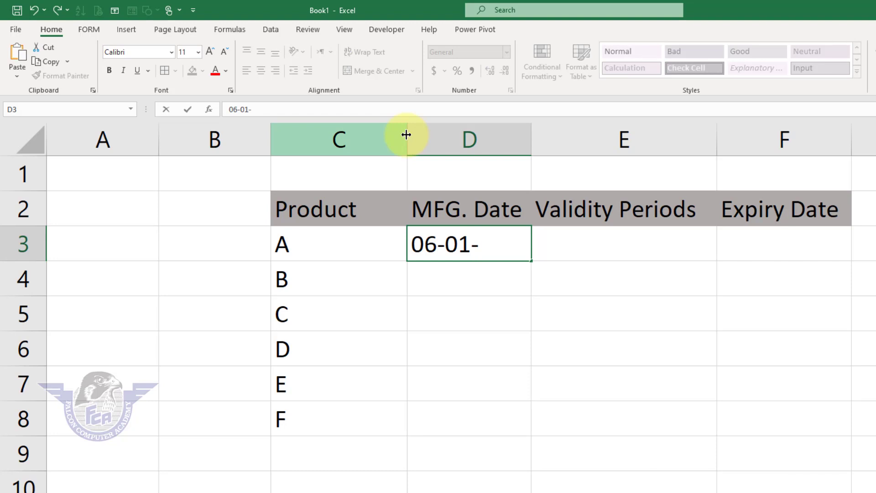
{"action": "type", "text": "2022"}
{"action": "key", "text": "Return"}
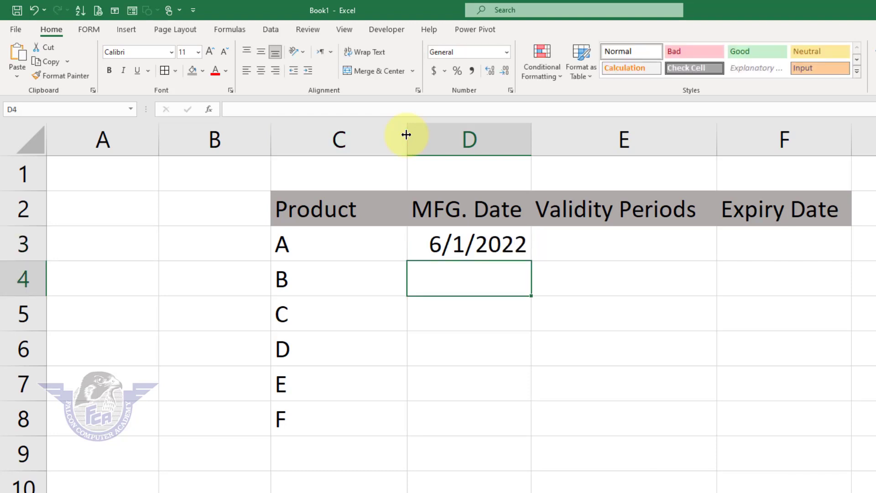
{"action": "type", "text": "03"}
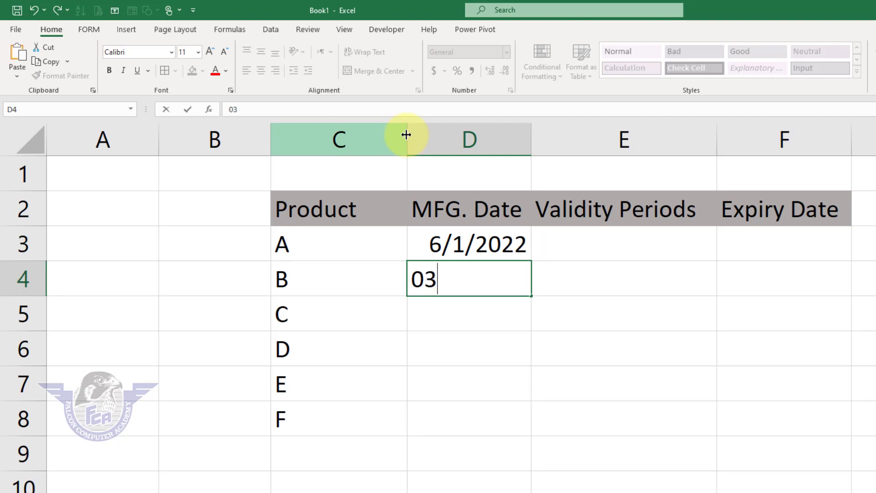
{"action": "type", "text": "-04-2"}
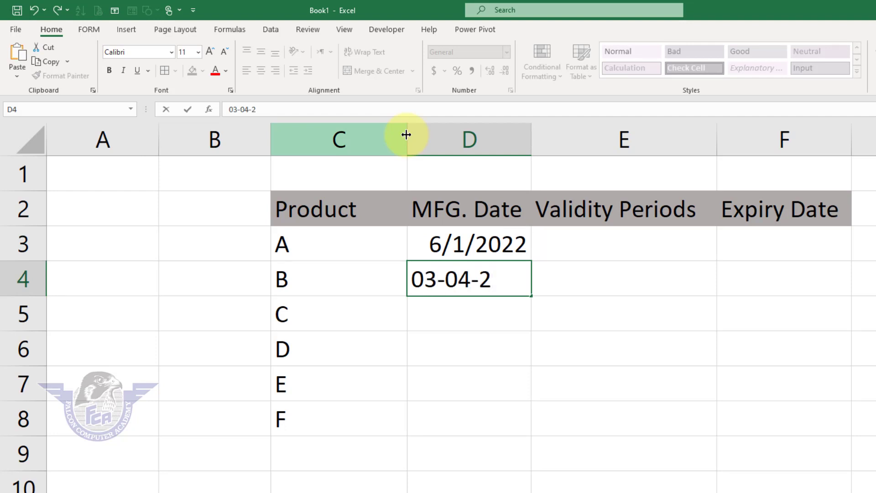
{"action": "type", "text": "2"}
{"action": "key", "text": "Return"}
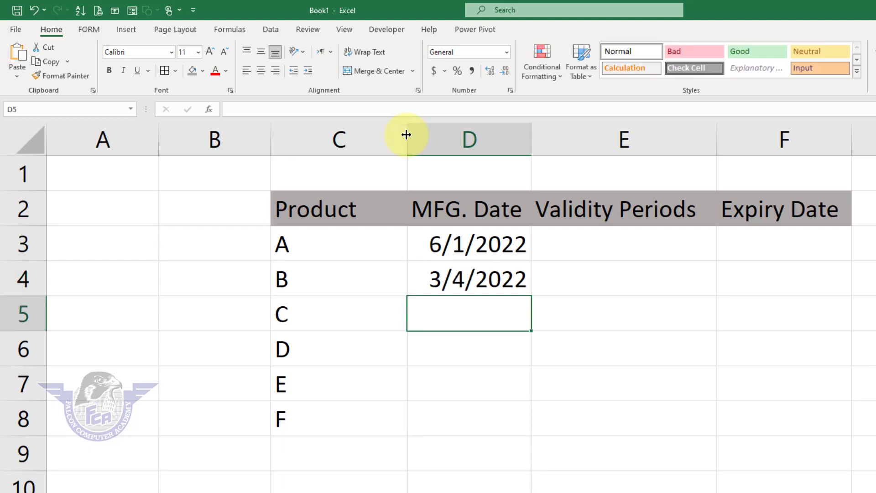
- Enter the manufacturing dates 6/7/2023, 5/21/2020, 5/6/2022 and 7/9/2023 for products C to F in D5 to D8
{"action": "type", "text": "06-0"}
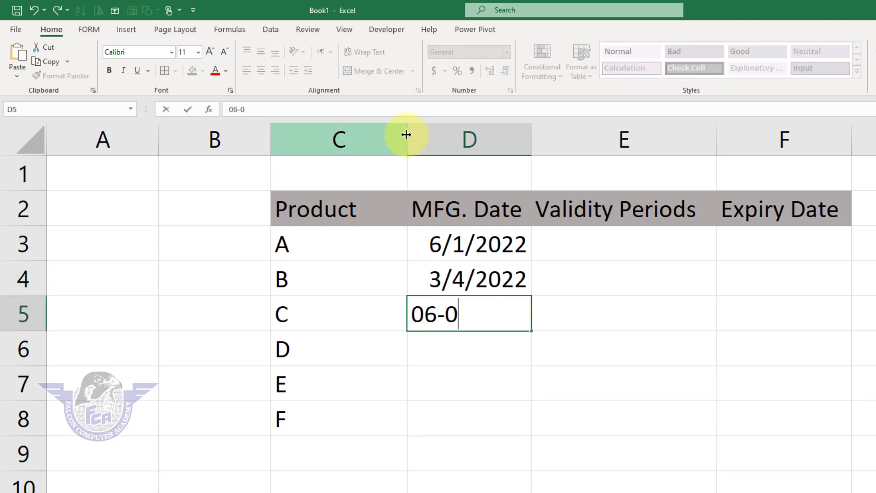
{"action": "type", "text": "7-23"}
{"action": "key", "text": "Return"}
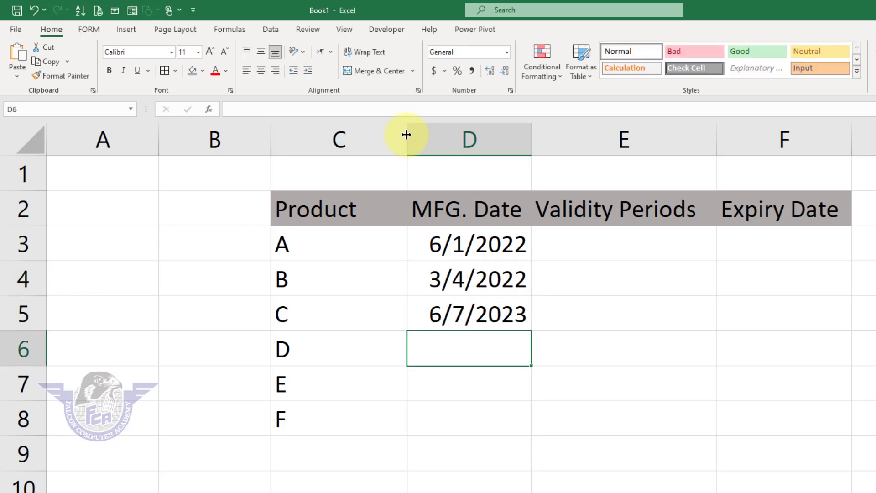
{"action": "type", "text": "05-"}
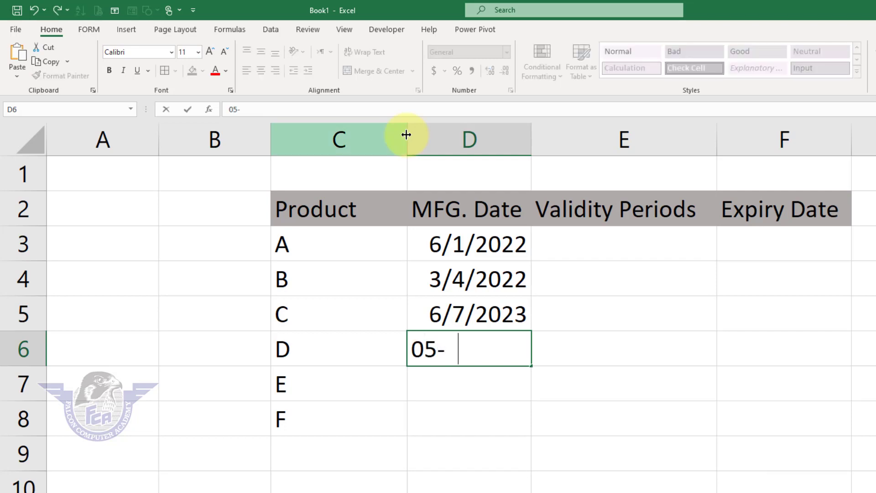
{"action": "type", "text": "21-20"}
{"action": "key", "text": "Return"}
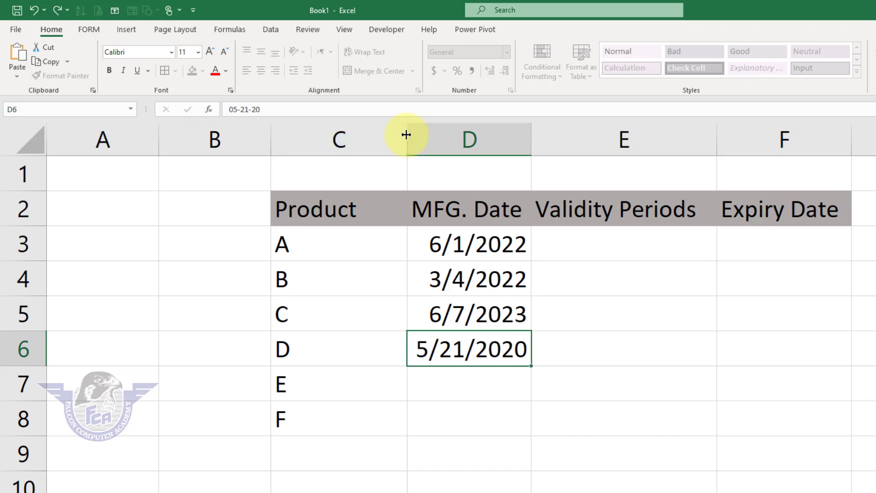
{"action": "type", "text": "05-06-22"}
{"action": "key", "text": "Return"}
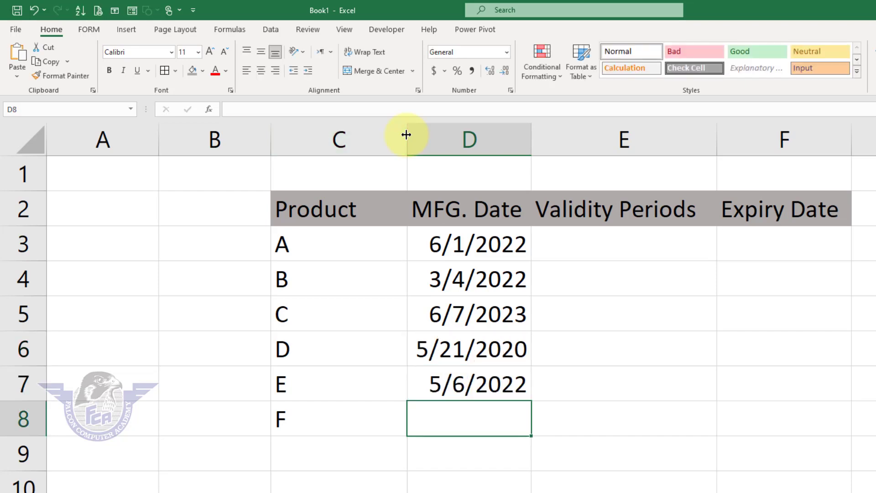
{"action": "type", "text": "07-09-"}
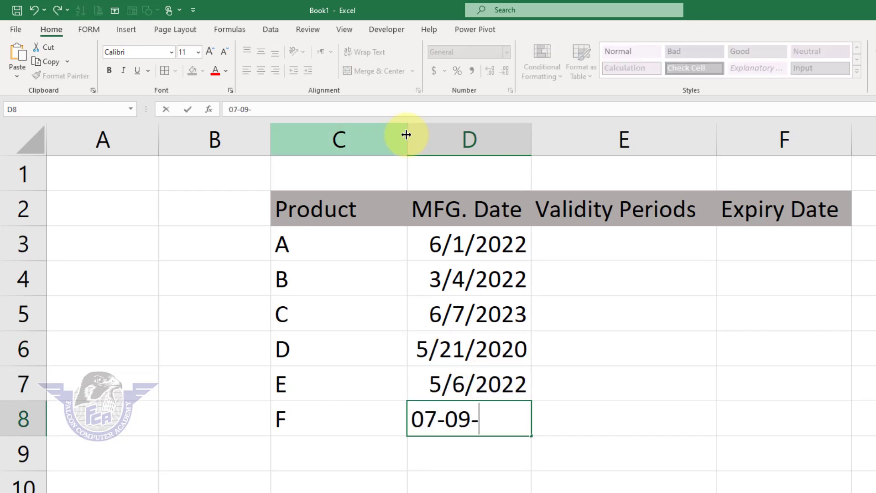
{"action": "type", "text": "23"}
{"action": "key", "text": "Return"}
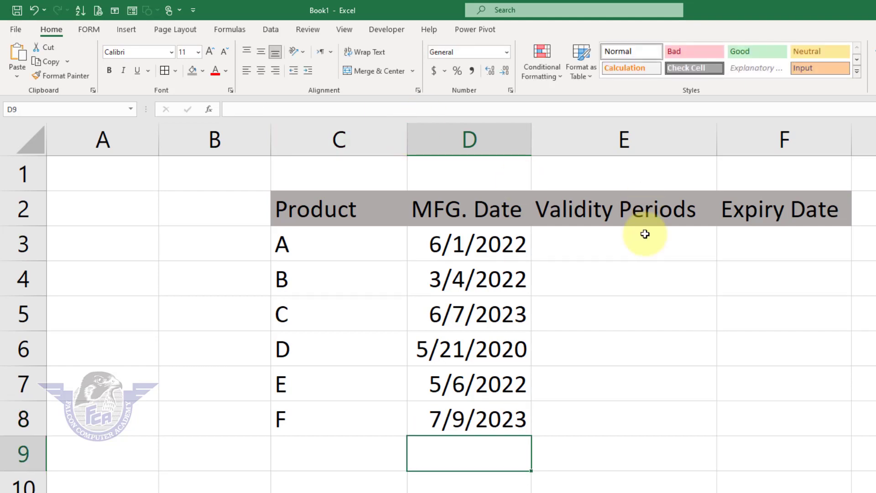
- Enter the validity periods 5, 6, 12, 19, 8 and 3 for products A to F in E3 to E8
{"action": "left_click", "coordinate": [657, 242]}
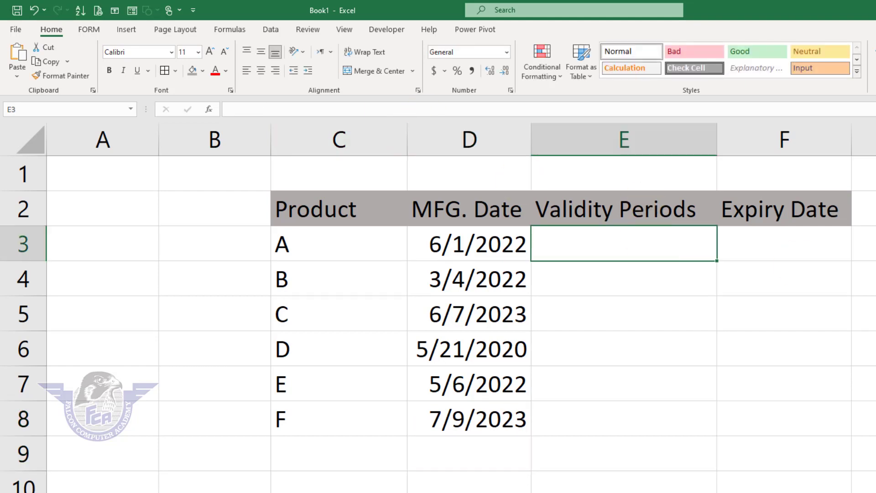
{"action": "type", "text": "5"}
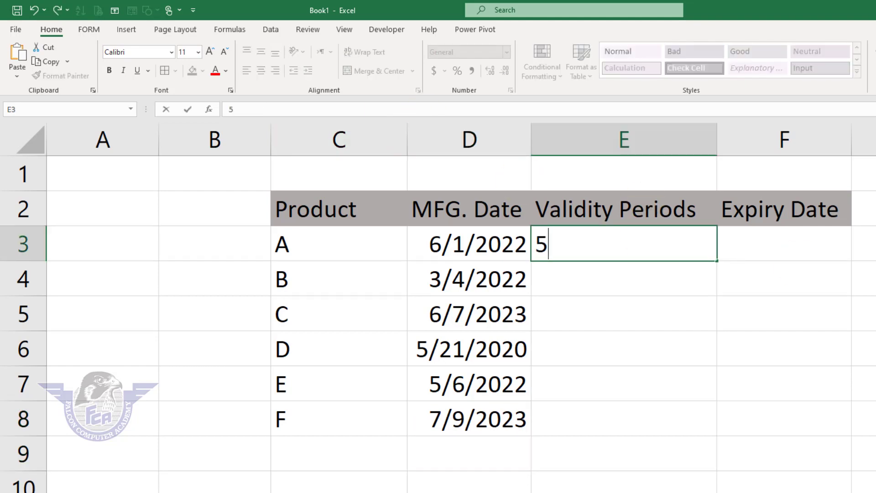
{"action": "key", "text": "Return"}
{"action": "type", "text": "6"}
{"action": "key", "text": "Return"}
{"action": "type", "text": "12"}
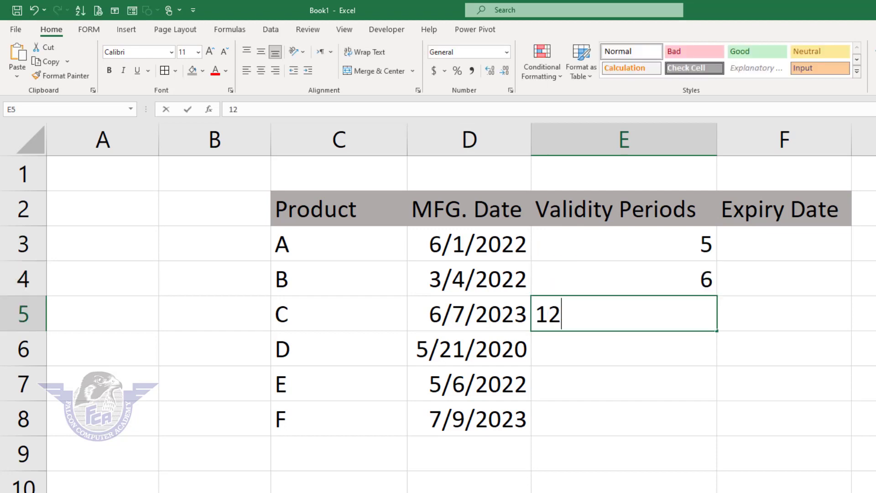
{"action": "key", "text": "Return"}
{"action": "type", "text": "19"}
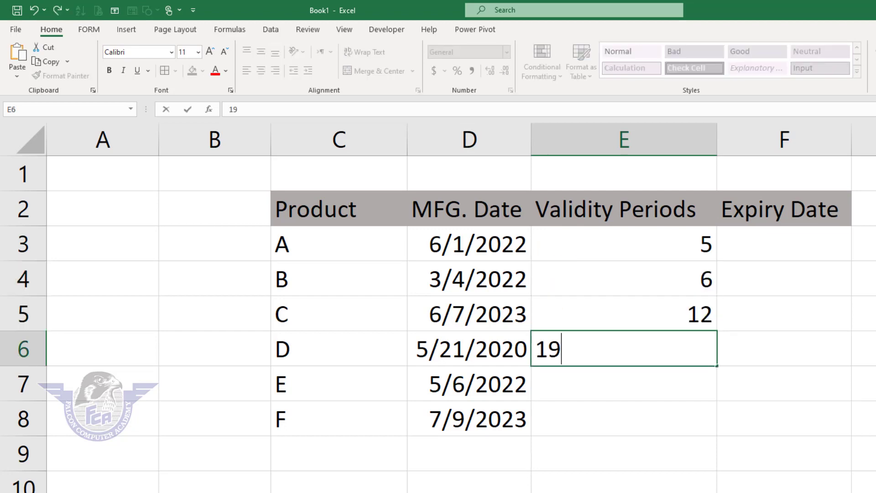
{"action": "key", "text": "Return"}
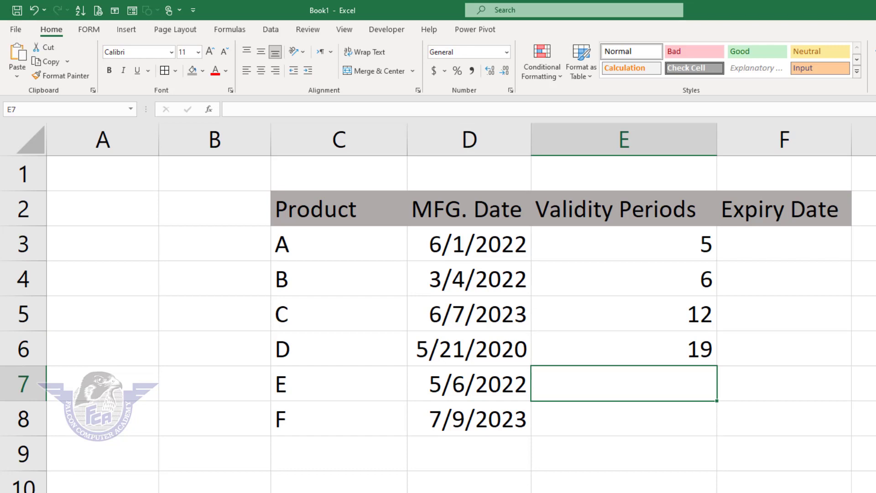
{"action": "type", "text": "8"}
{"action": "key", "text": "Return"}
{"action": "type", "text": "3"}
{"action": "key", "text": "Return"}
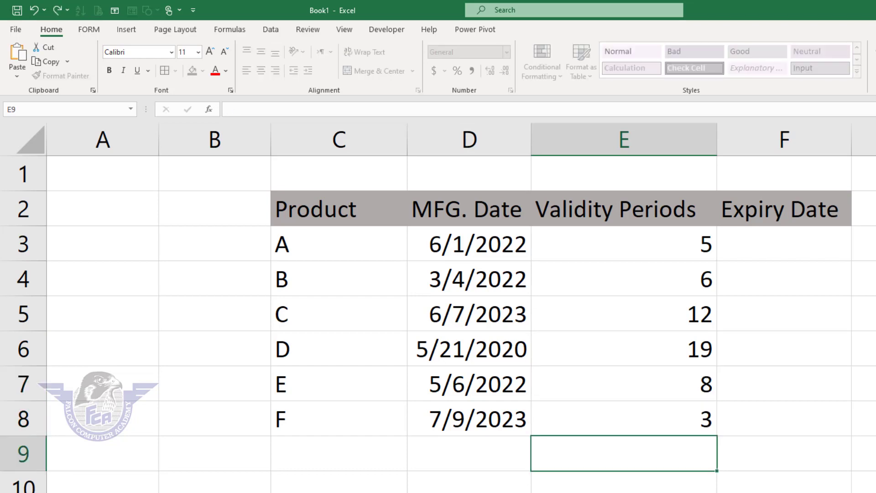
- Enter the formula =EDATE(D3,E3) in F3 to calculate product A's expiry date
{"action": "left_click", "coordinate": [779, 246]}
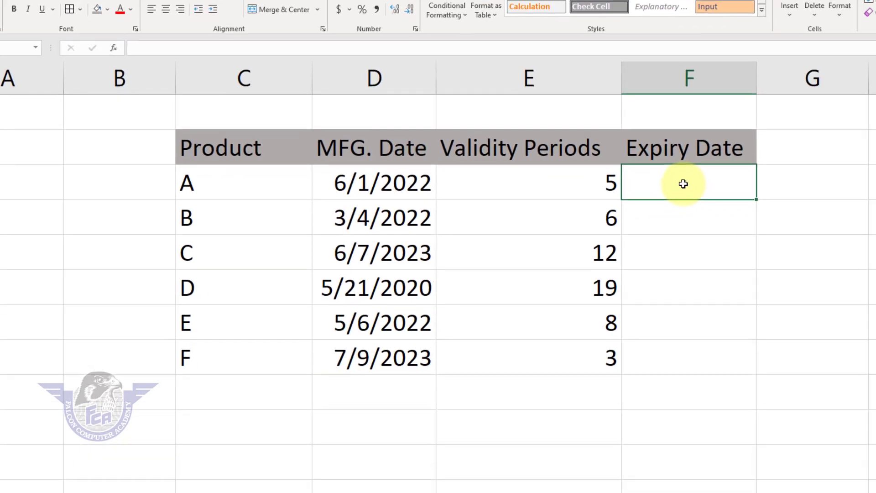
{"action": "type", "text": "="}
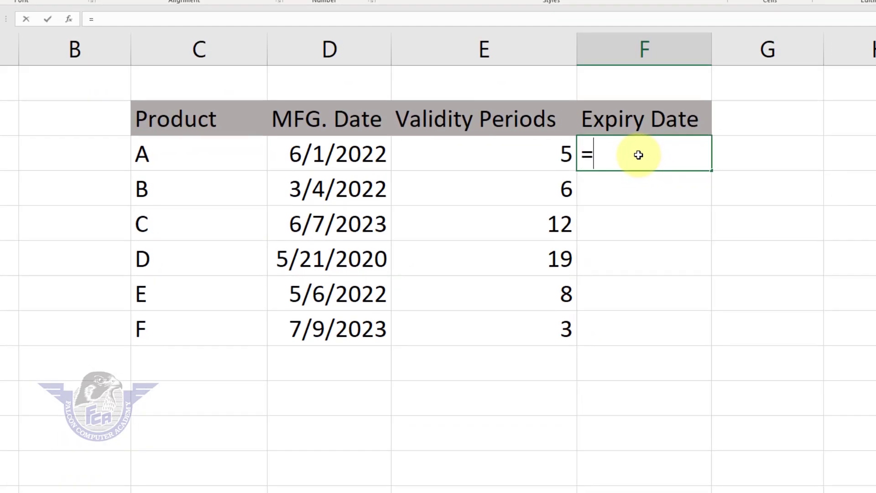
{"action": "type", "text": "ED"}
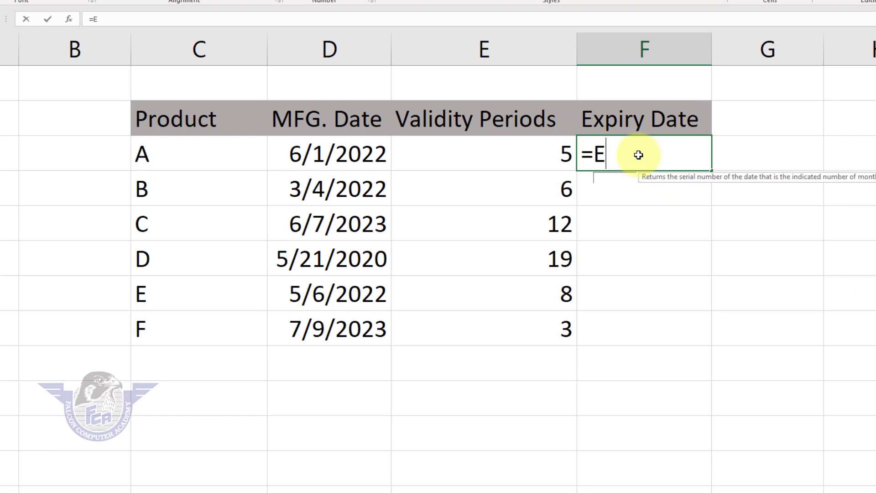
{"action": "key", "text": "Tab"}
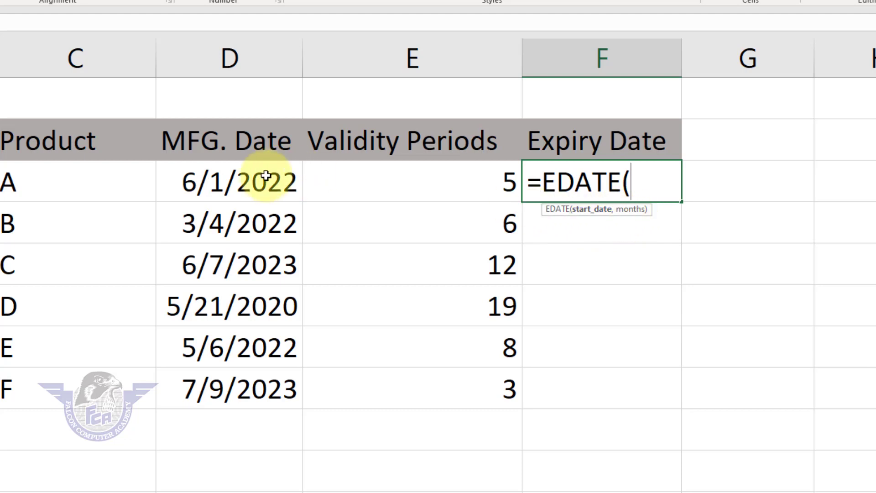
{"action": "left_click", "coordinate": [252, 182]}
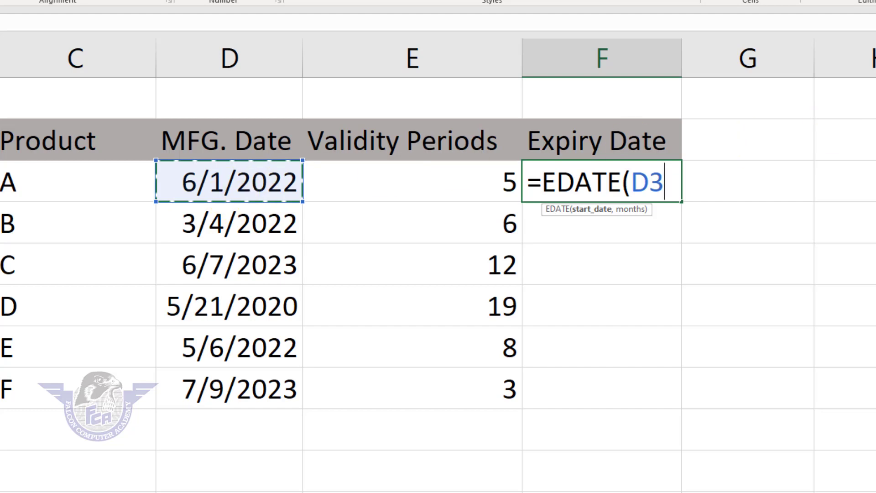
{"action": "type", "text": ","}
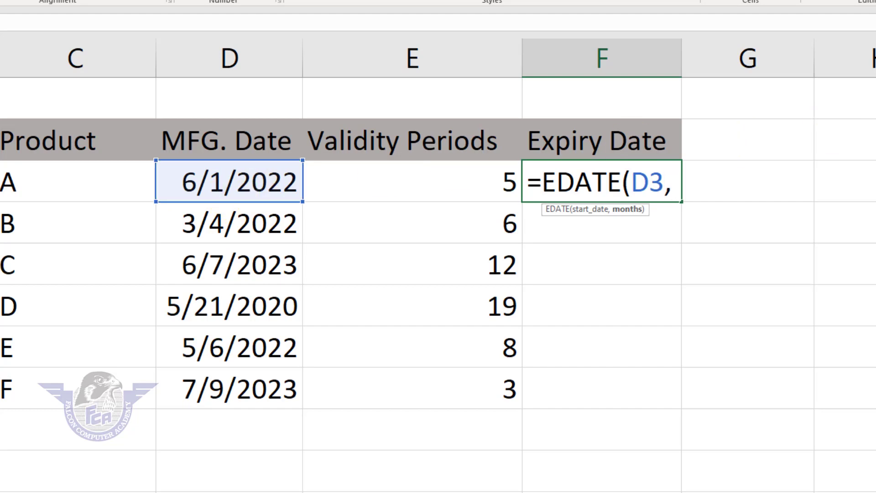
{"action": "left_click", "coordinate": [462, 183]}
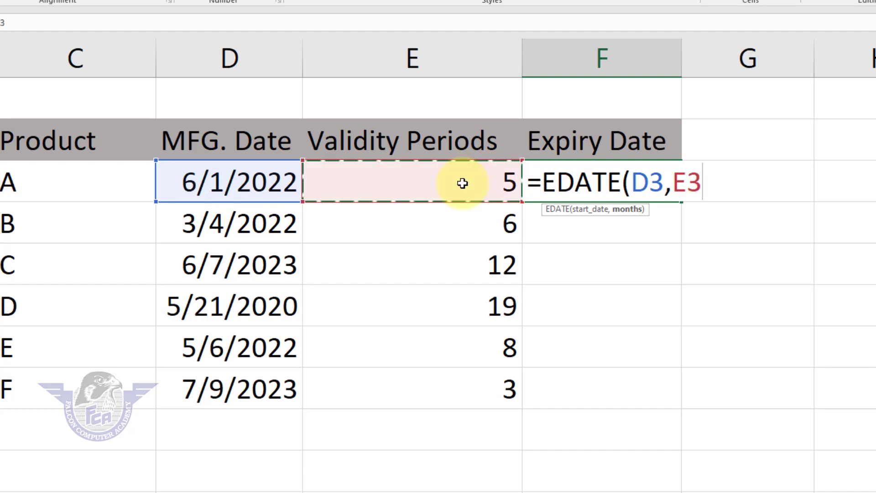
{"action": "type", "text": ")"}
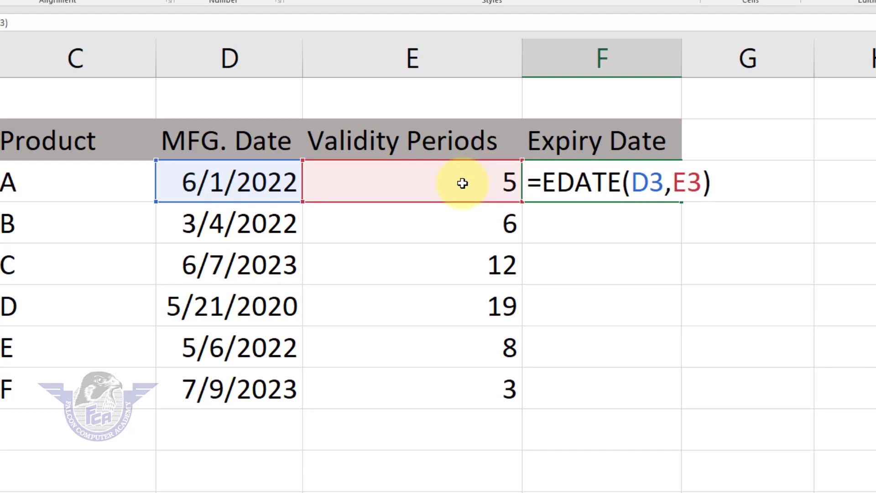
{"action": "key", "text": "Return"}
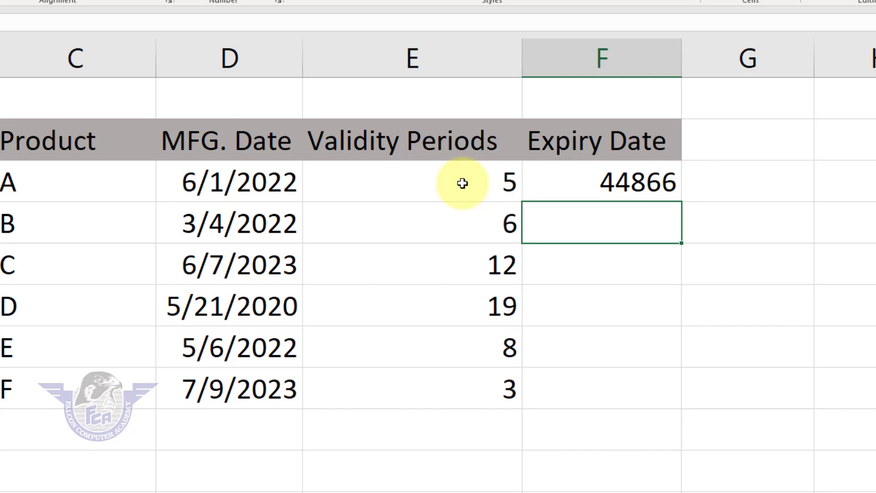
- Format the expiry date in F3 as Short Date and fill its formula down to F8
{"action": "left_click", "coordinate": [622, 188]}
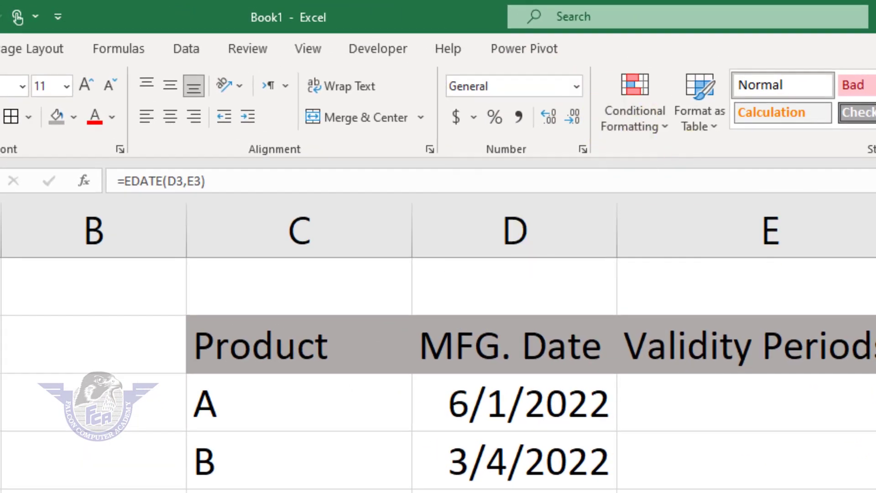
{"action": "left_click", "coordinate": [578, 89]}
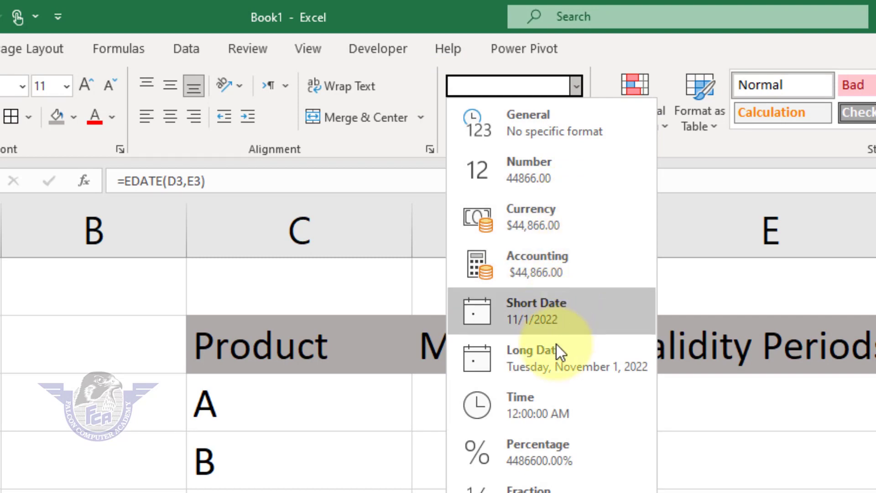
{"action": "left_click", "coordinate": [562, 319]}
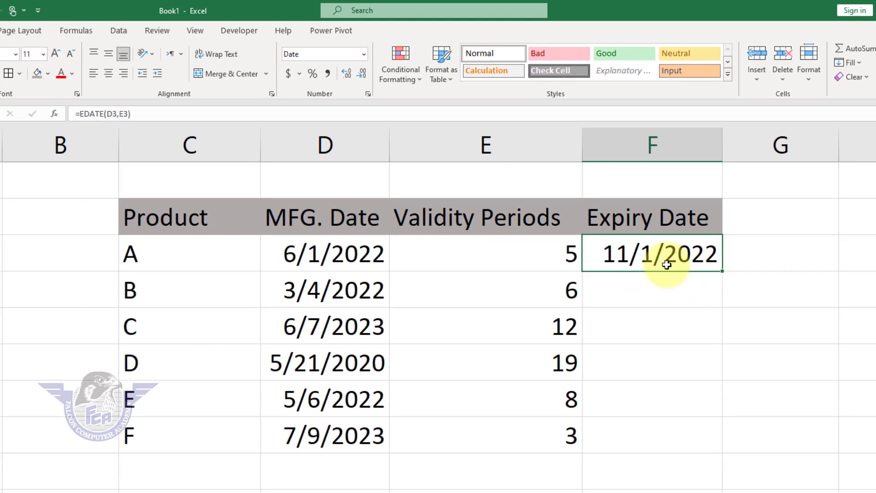
{"action": "left_click_drag", "start_coordinate": [722, 273], "coordinate": [712, 445]}
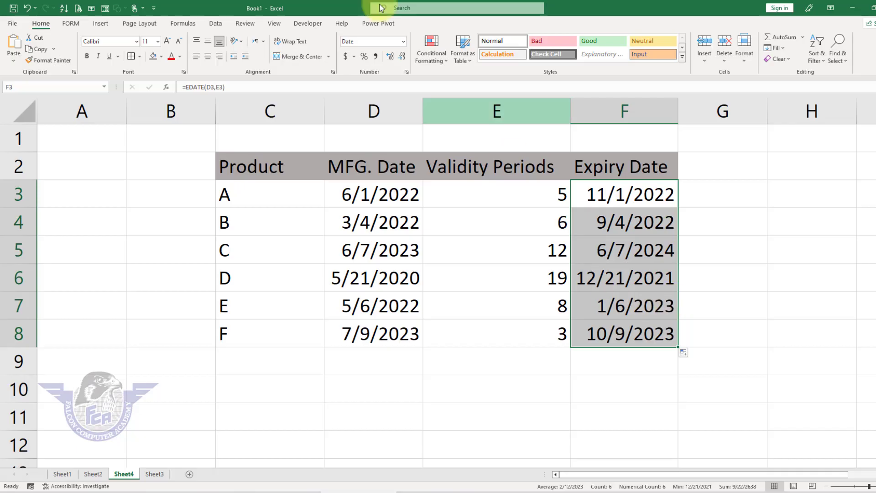
{"action": "left_click", "coordinate": [587, 362]}
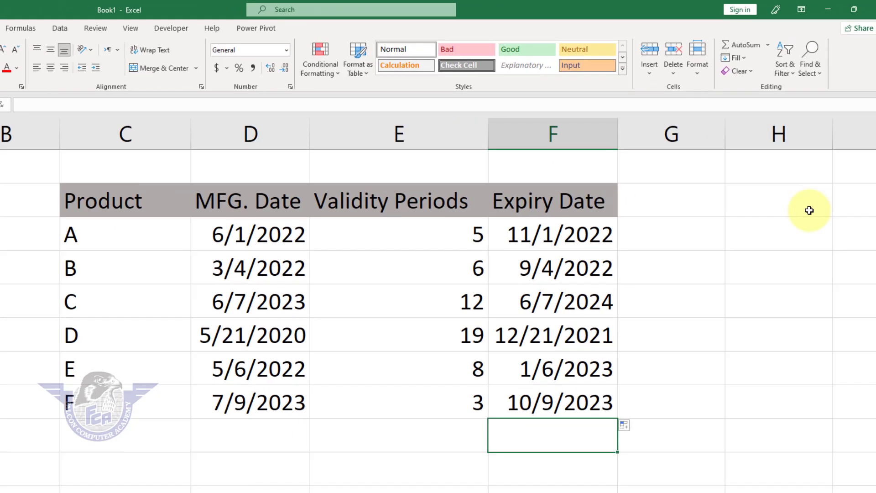
- Select a range in column H from H2 downward and begin a RANDBETWEEN formula with DATE(2022,1,1) as the bottom value
{"action": "left_click", "coordinate": [809, 211]}
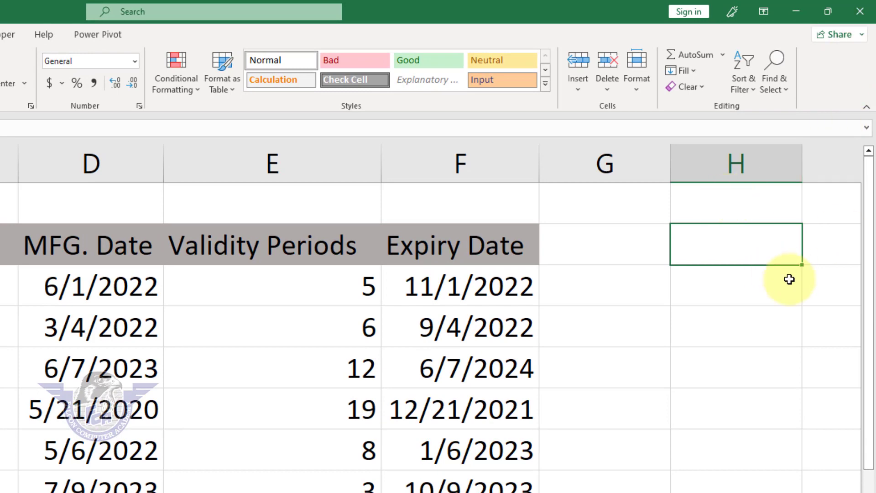
{"action": "left_click_drag", "start_coordinate": [773, 237], "coordinate": [756, 492]}
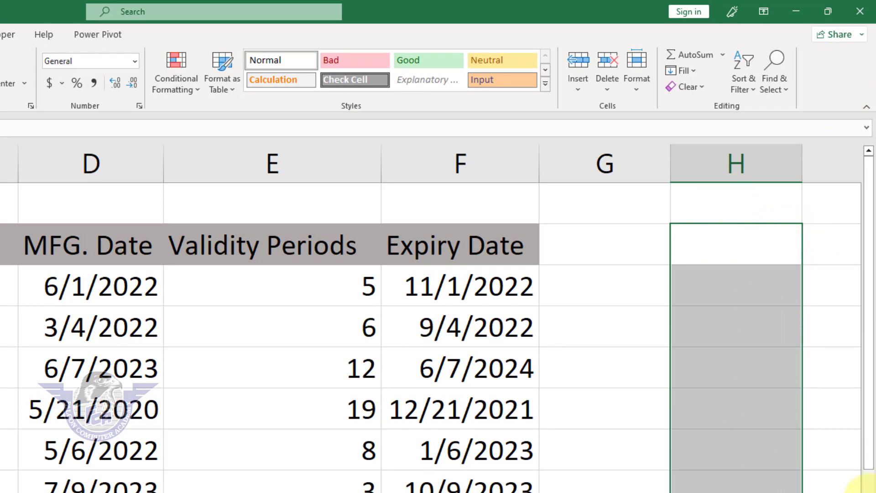
{"action": "type", "text": "=RAND"}
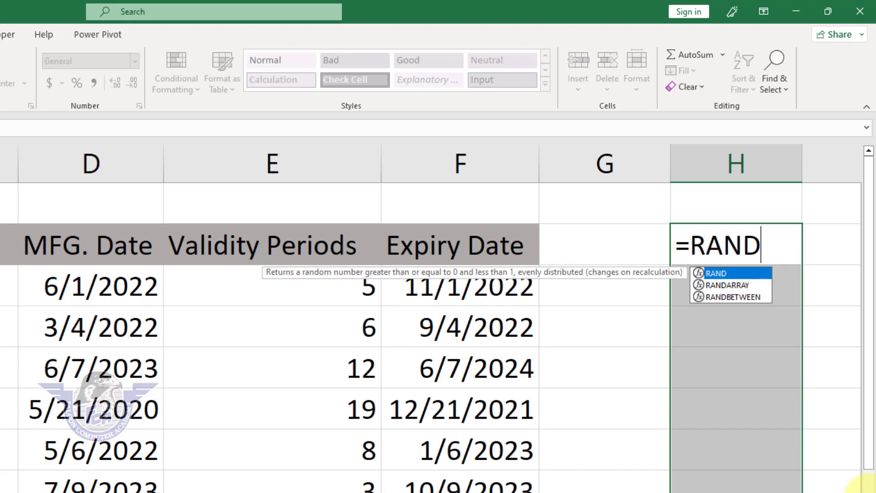
{"action": "key", "text": "Down"}
{"action": "key", "text": "Down"}
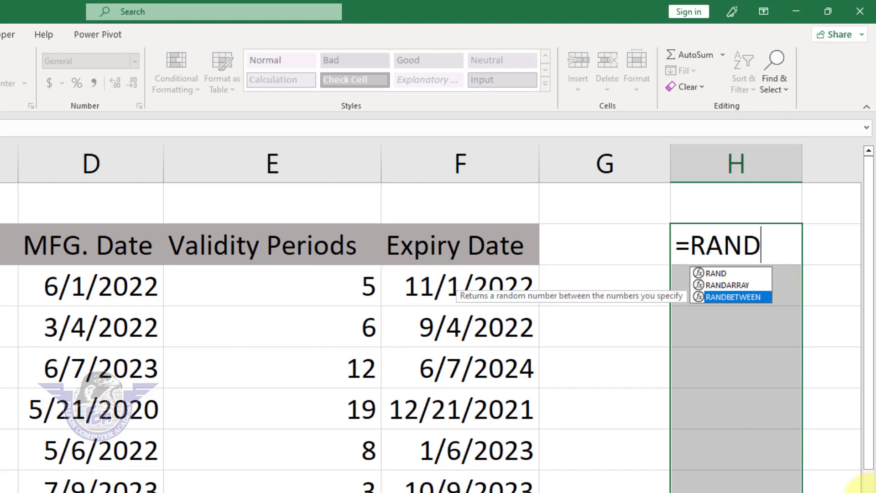
{"action": "key", "text": "Tab"}
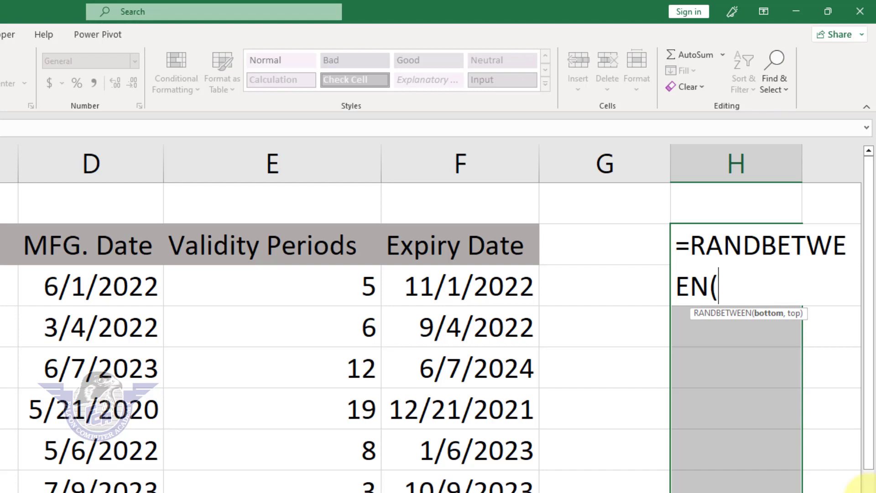
{"action": "type", "text": "DATE("}
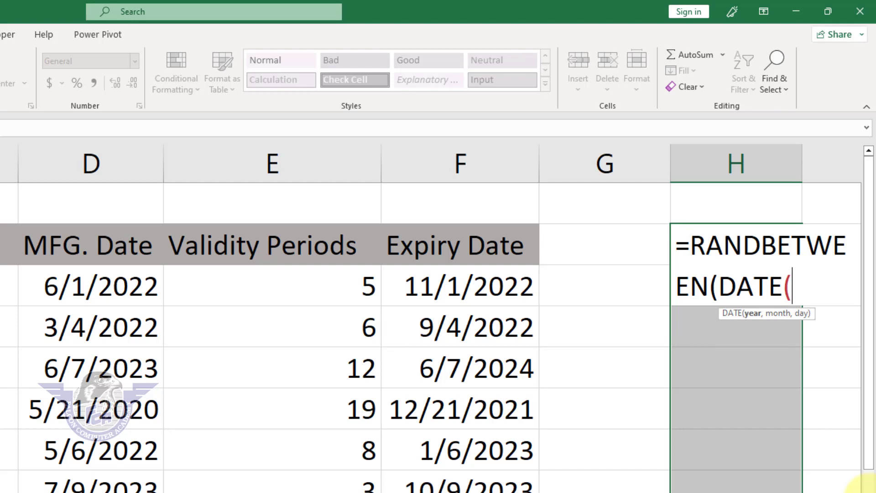
{"action": "type", "text": "2022,"}
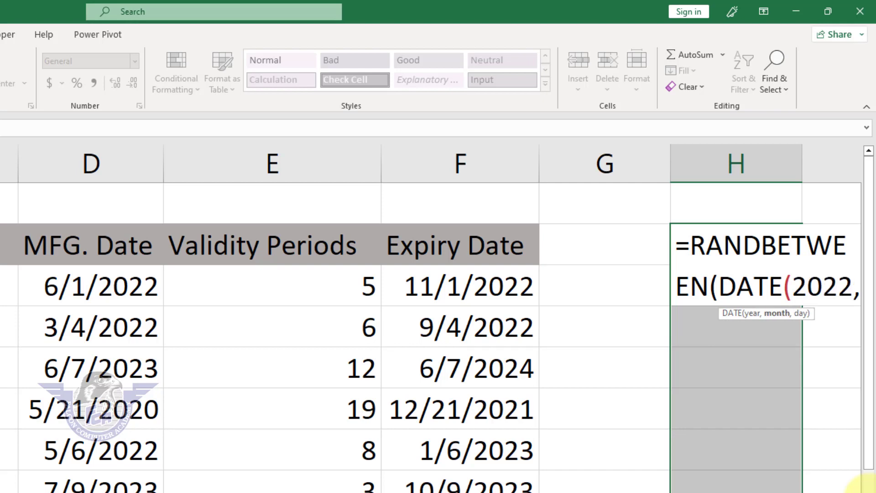
{"action": "type", "text": "1,"}
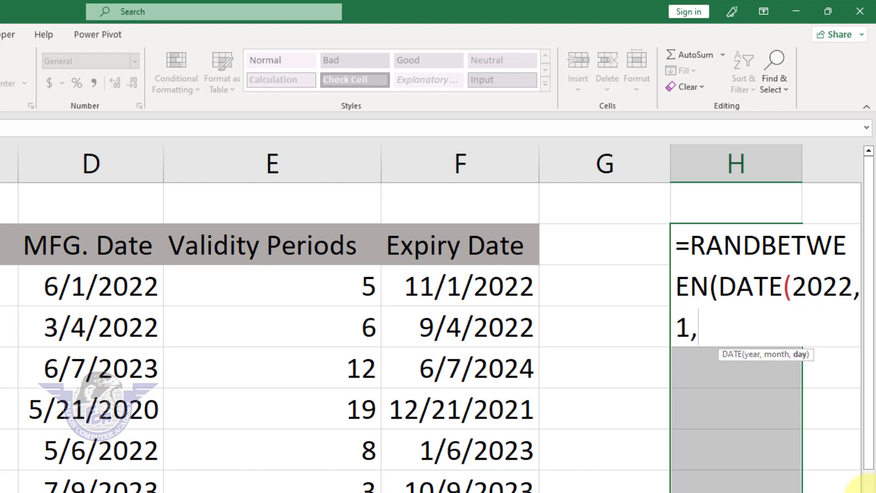
{"action": "type", "text": "1)"}
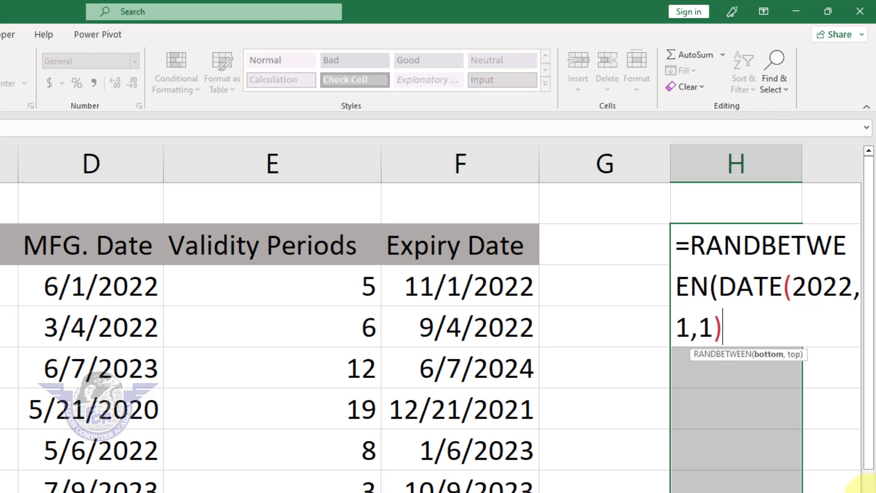
{"action": "type", "text": ","}
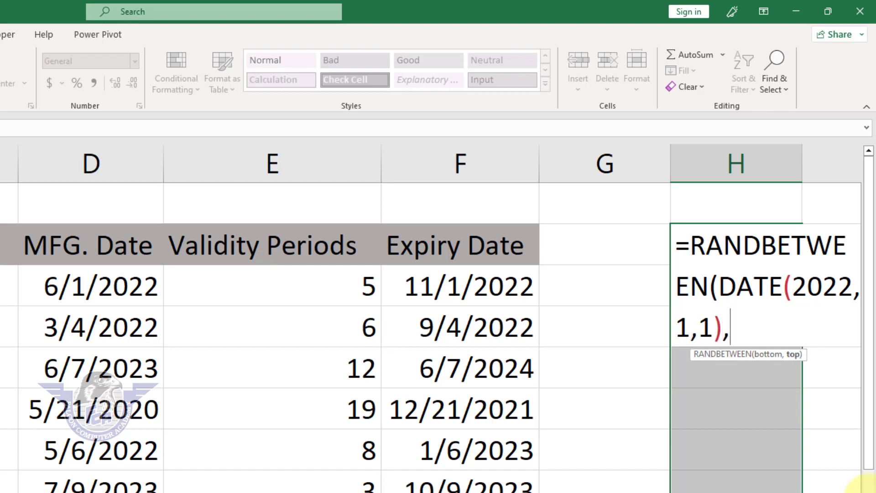
- Complete the RANDBETWEEN formula with DATE(2025,12,5) as the top value and enter it in all selected cells, accepting the parenthesis correction
{"action": "type", "text": "DATE"}
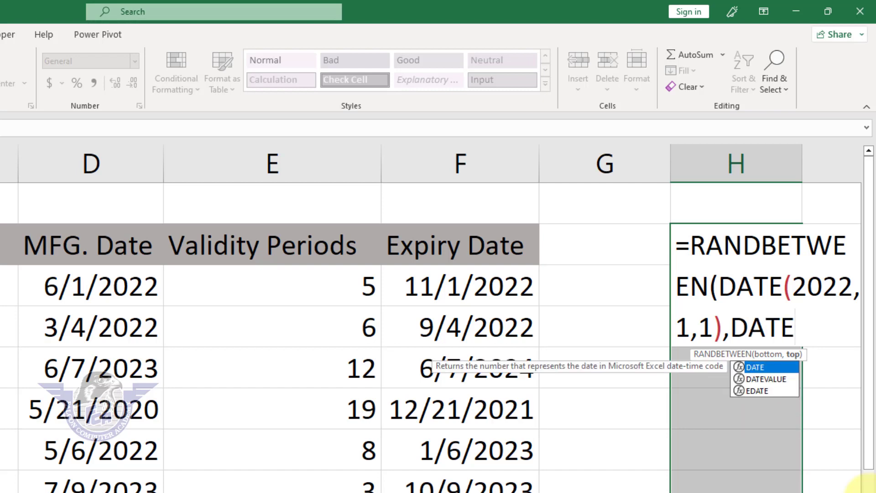
{"action": "type", "text": "("}
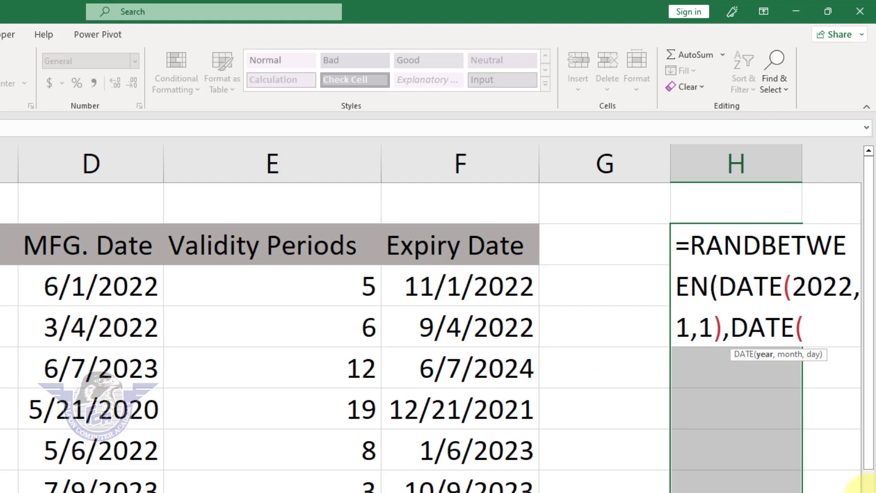
{"action": "type", "text": "25"}
{"action": "key", "text": "BackSpace"}
{"action": "key", "text": "BackSpace"}
{"action": "type", "text": "2025,"}
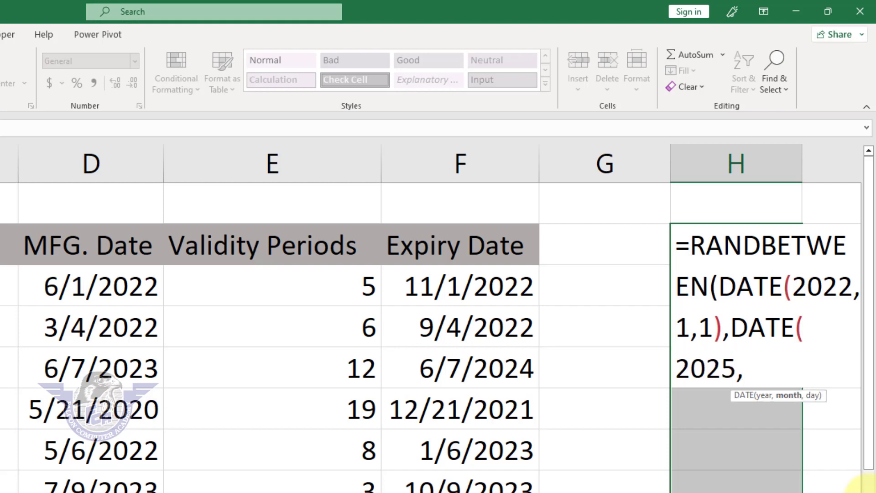
{"action": "type", "text": "12,"}
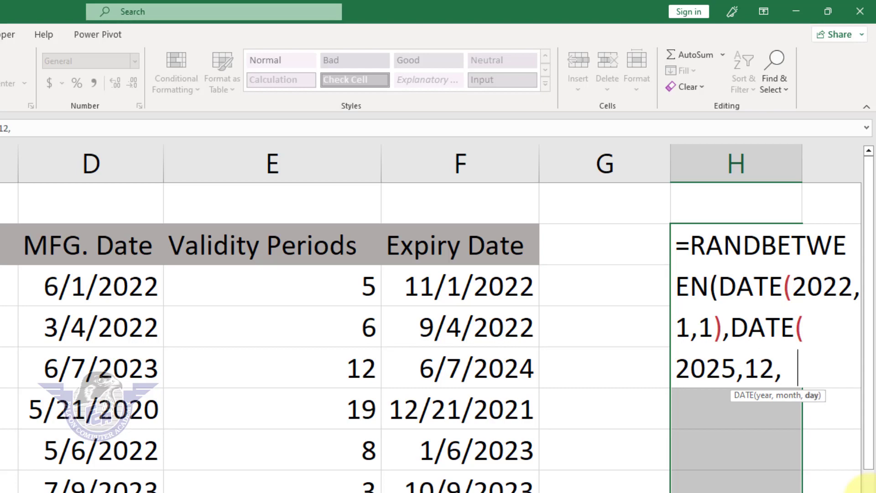
{"action": "type", "text": "05"}
{"action": "key", "text": "BackSpace"}
{"action": "key", "text": "BackSpace"}
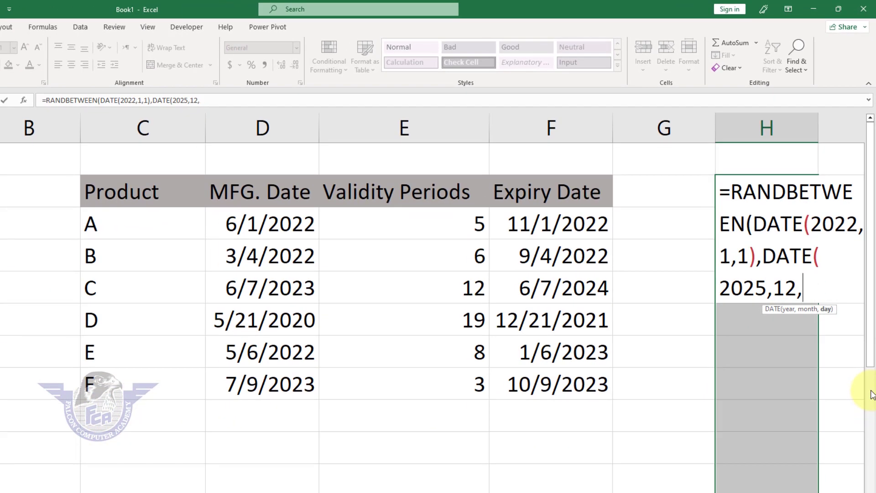
{"action": "type", "text": "5)"}
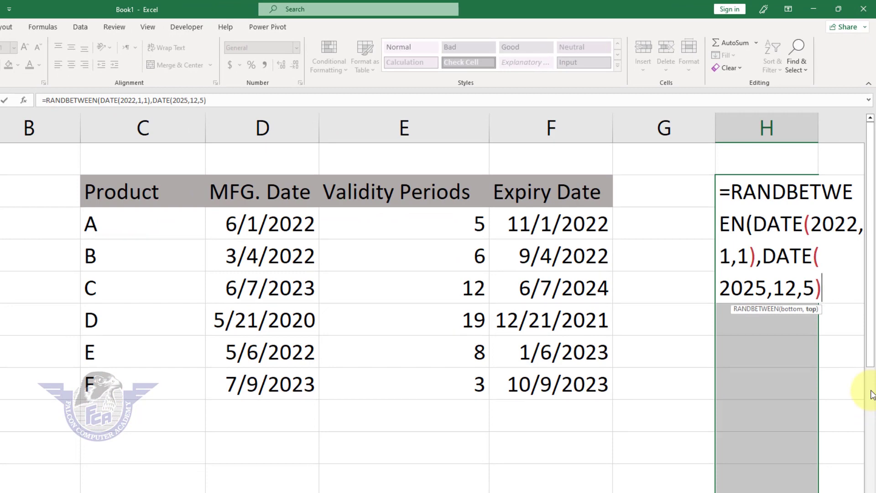
{"action": "key", "text": "ctrl+Return"}
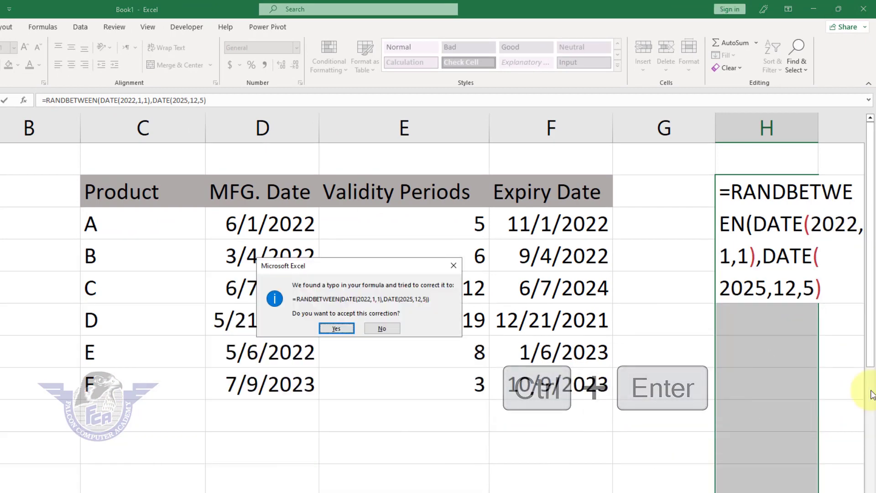
{"action": "key", "text": "ctrl+Return"}
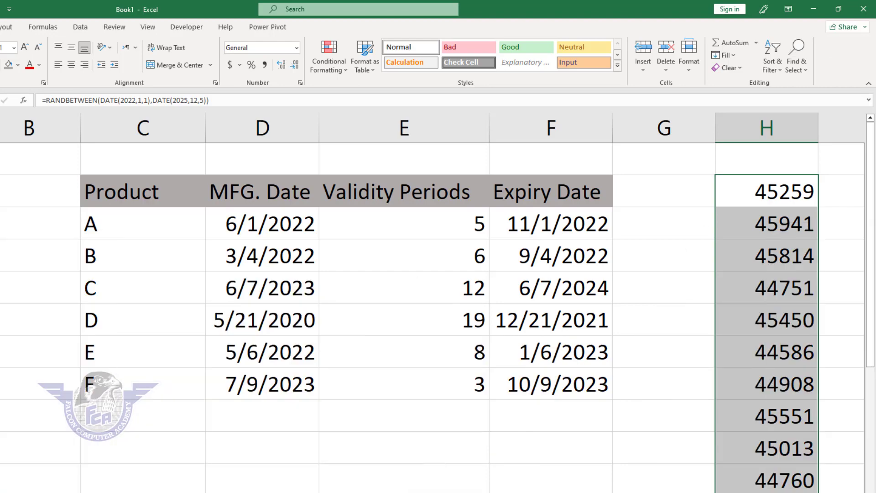
- Format the random values in H2 to H12 as Short Date
{"action": "scroll", "coordinate": [438, 301], "scroll_direction": "right", "scroll_amount": 2}
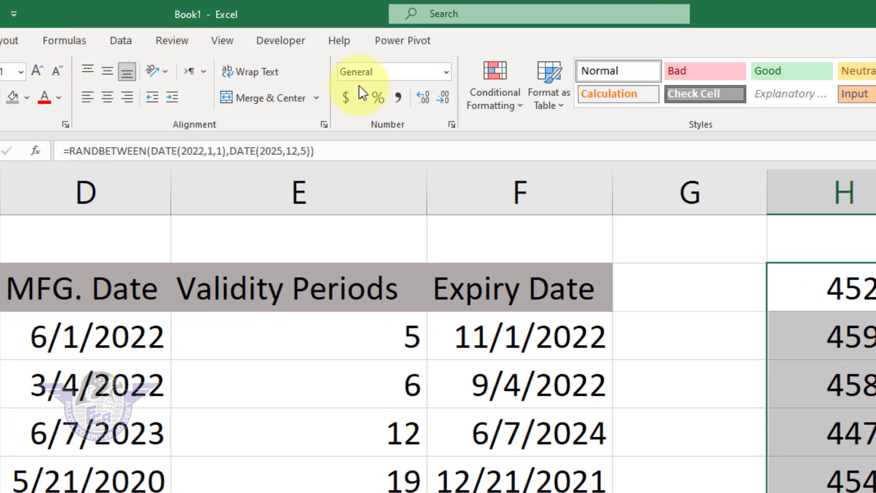
{"action": "left_click", "coordinate": [447, 73]}
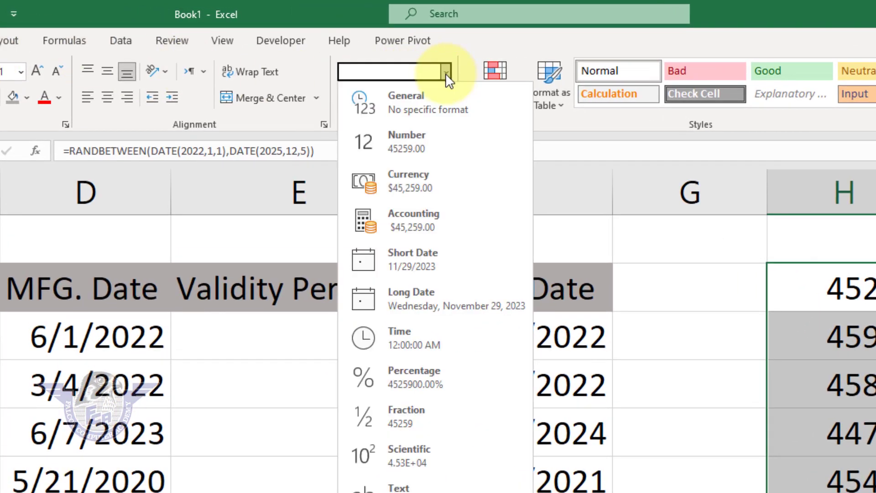
{"action": "left_click", "coordinate": [441, 265]}
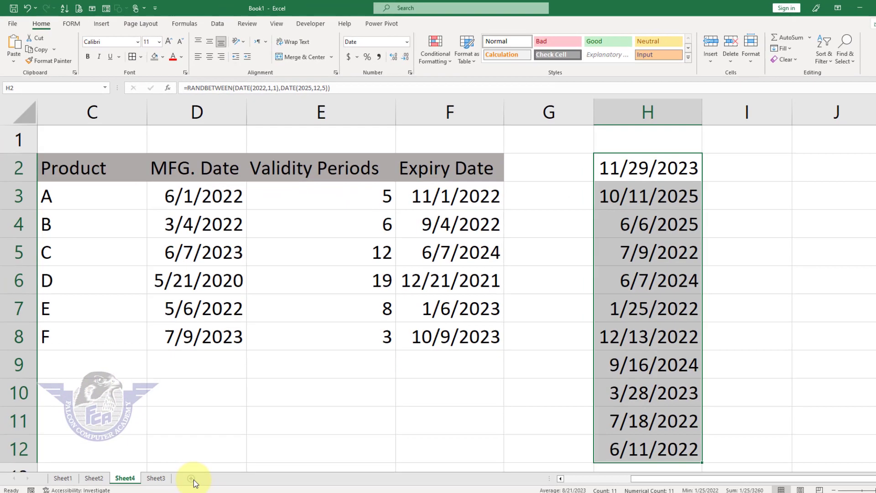
- Add a new blank worksheet after Sheet4 and enlarge its cells for the selection trick
{"action": "left_click", "coordinate": [191, 478]}
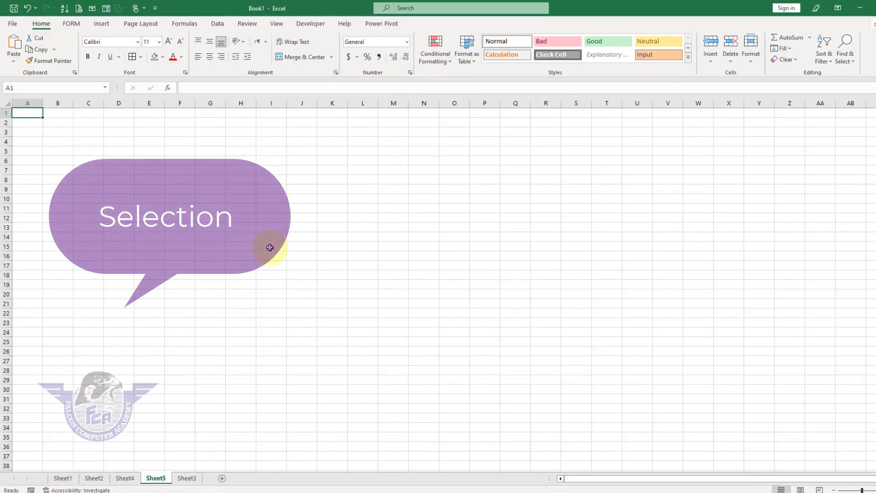
{"action": "scroll", "coordinate": [270, 248], "scroll_direction": "up", "scroll_amount": 6, "text": "ctrl"}
{"action": "left_click", "coordinate": [314, 219]}
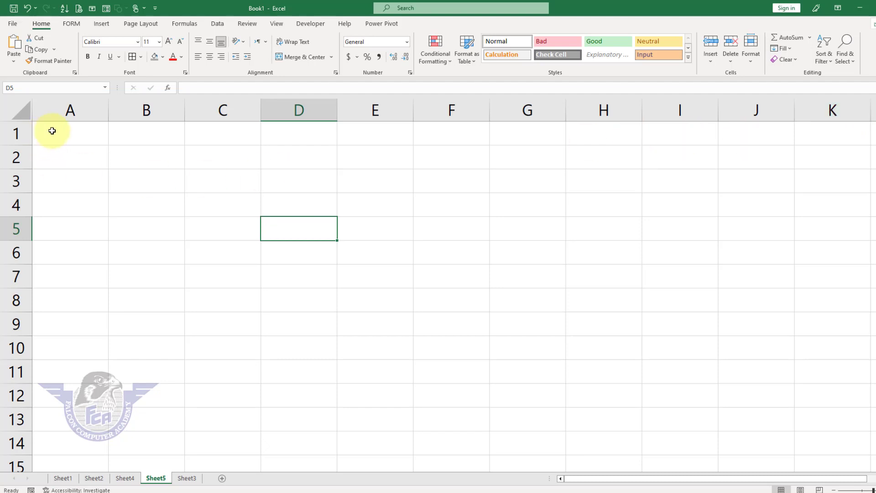
- Try to select a long range across columns A to C manually, starting from A1
{"action": "left_click_drag", "start_coordinate": [53, 131], "coordinate": [251, 274]}
{"action": "scroll", "coordinate": [241, 268], "scroll_direction": "up", "scroll_amount": 8}
{"action": "scroll", "coordinate": [242, 268], "scroll_direction": "up", "scroll_amount": 20}
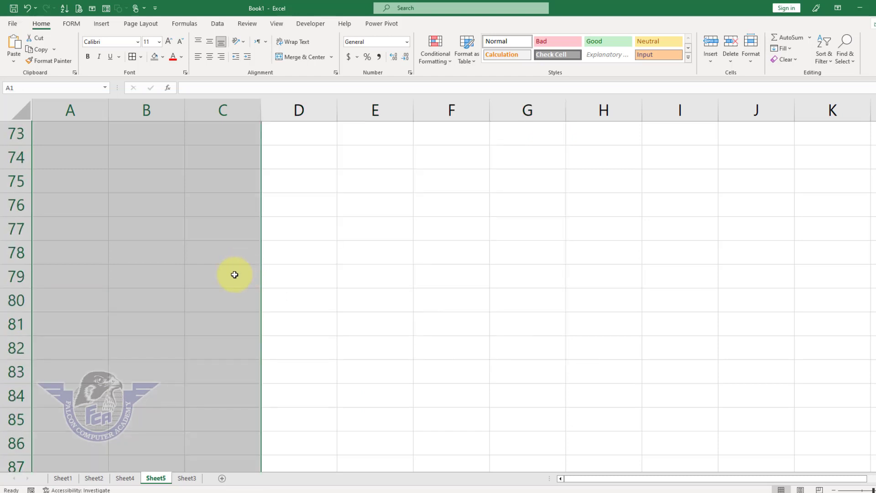
{"action": "left_click", "coordinate": [236, 297]}
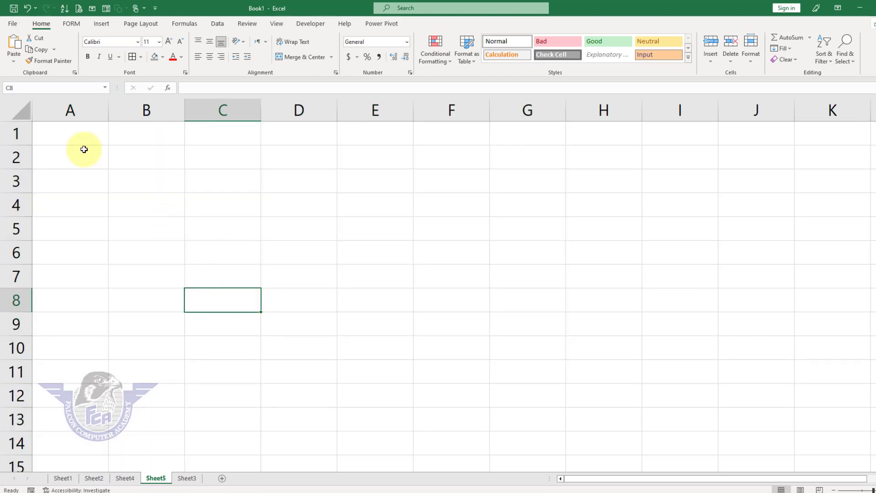
- Select the range A1 to G300 by starting in A1 and extending the selection to G300 with Go To
{"action": "left_click", "coordinate": [72, 133]}
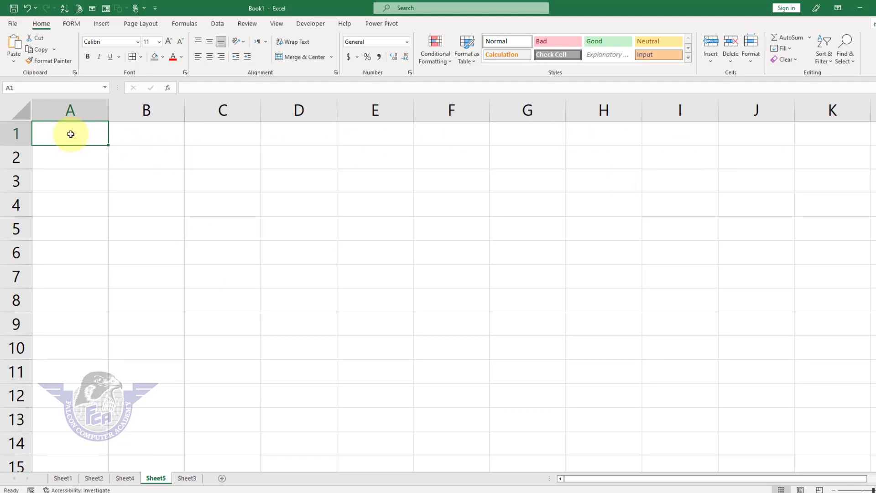
{"action": "key", "text": "F5"}
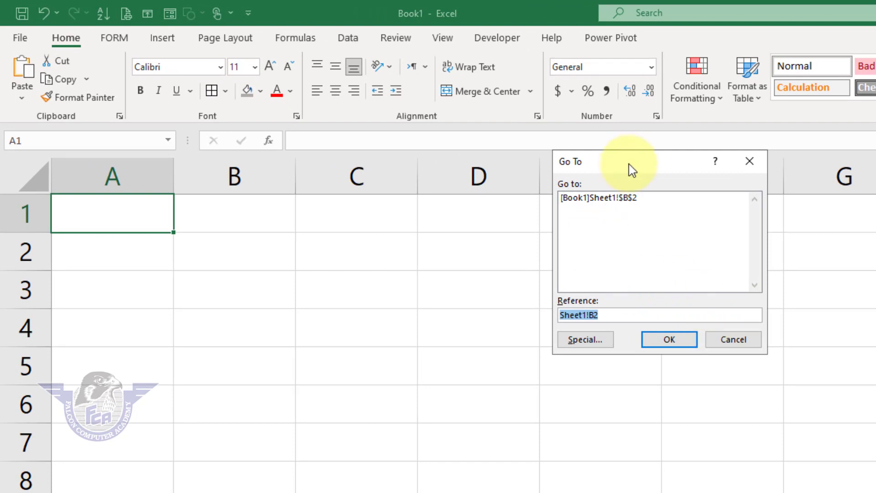
{"action": "left_click_drag", "start_coordinate": [629, 163], "coordinate": [350, 231]}
{"action": "left_click_drag", "start_coordinate": [338, 384], "coordinate": [237, 377]}
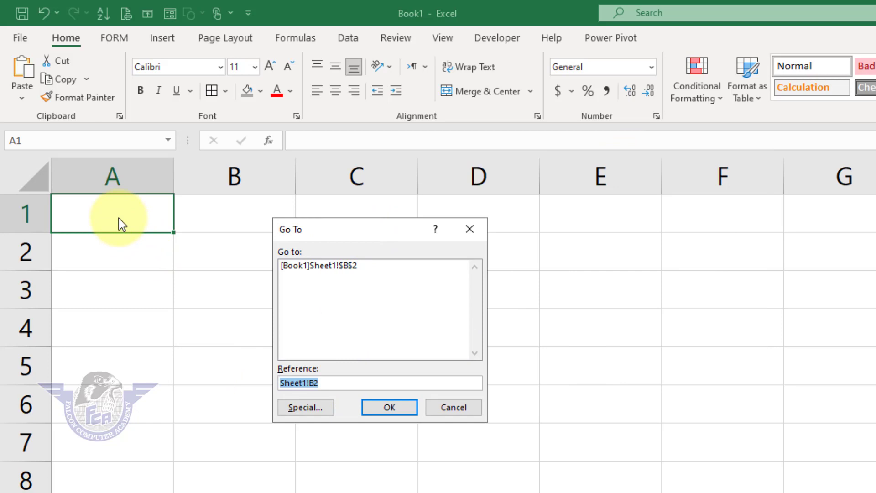
{"action": "key", "text": "Delete"}
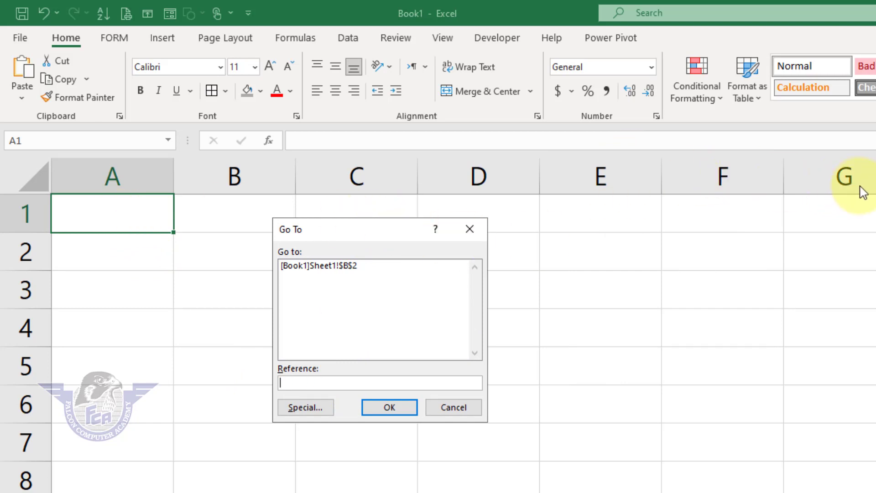
{"action": "type", "text": "G"}
{"action": "type", "text": "300"}
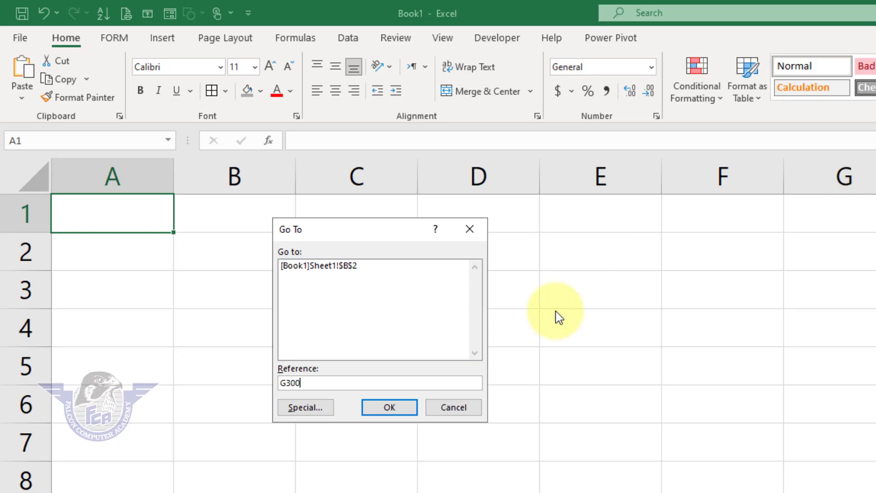
{"action": "left_click", "coordinate": [398, 407]}
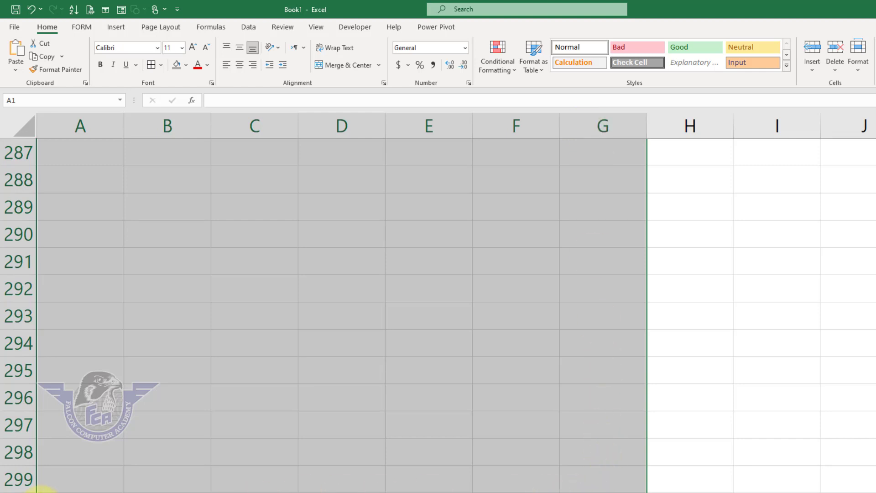
- Apply all borders to A1:G300 and centre the cell contents horizontally and vertically
{"action": "left_click", "coordinate": [151, 65]}
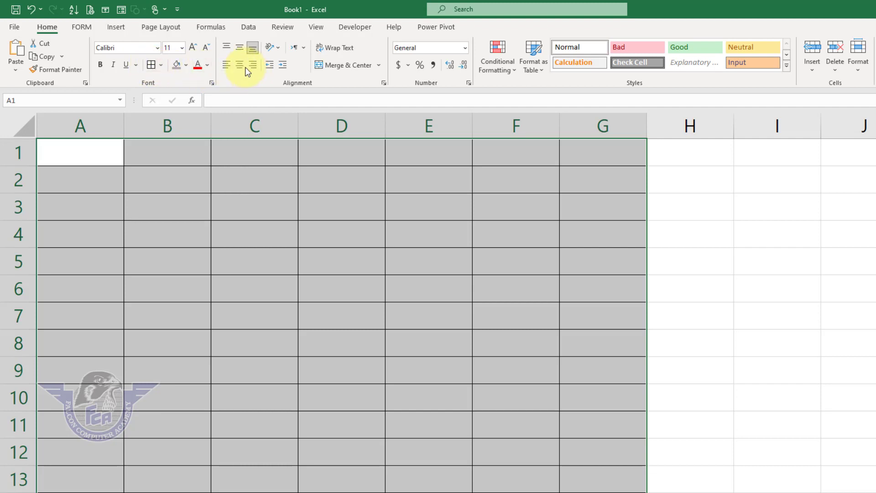
{"action": "left_click", "coordinate": [238, 49]}
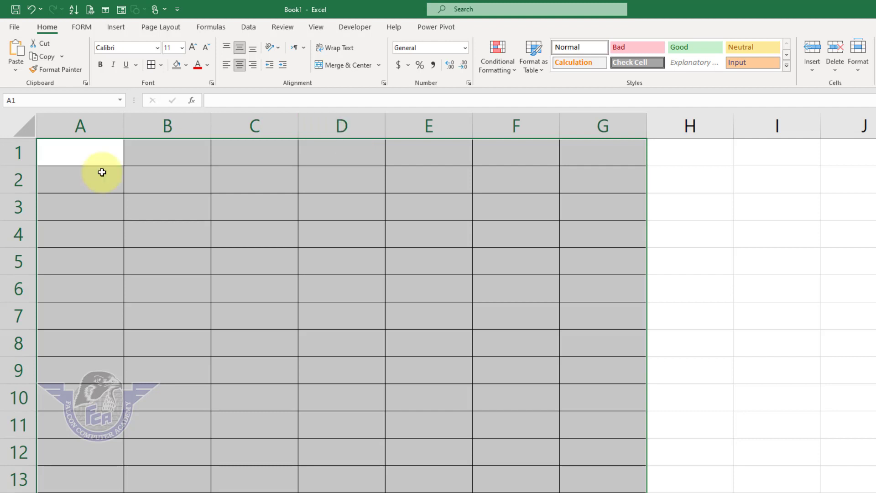
- Enter the headers NAME, CLASS, ROLL NO, SUBJECT and MARK in A1 to E1
{"action": "left_click", "coordinate": [96, 156]}
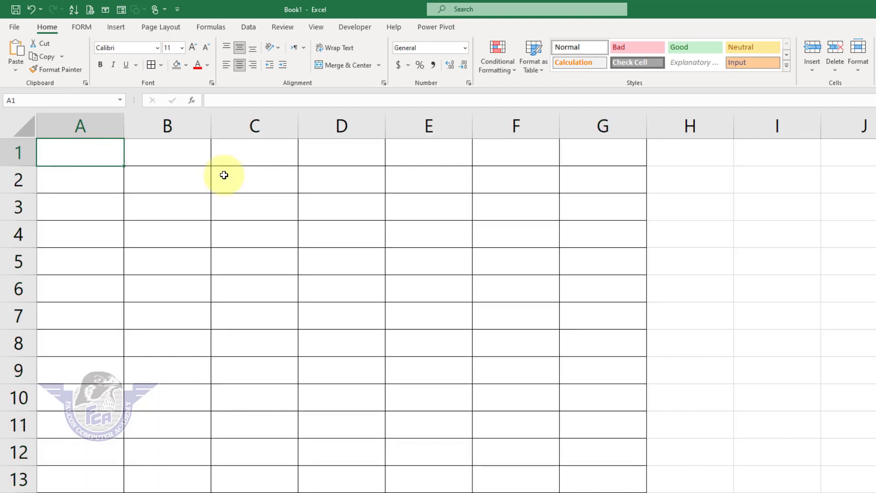
{"action": "type", "text": "NAME"}
{"action": "key", "text": "Tab"}
{"action": "type", "text": "CLASS"}
{"action": "key", "text": "Tab"}
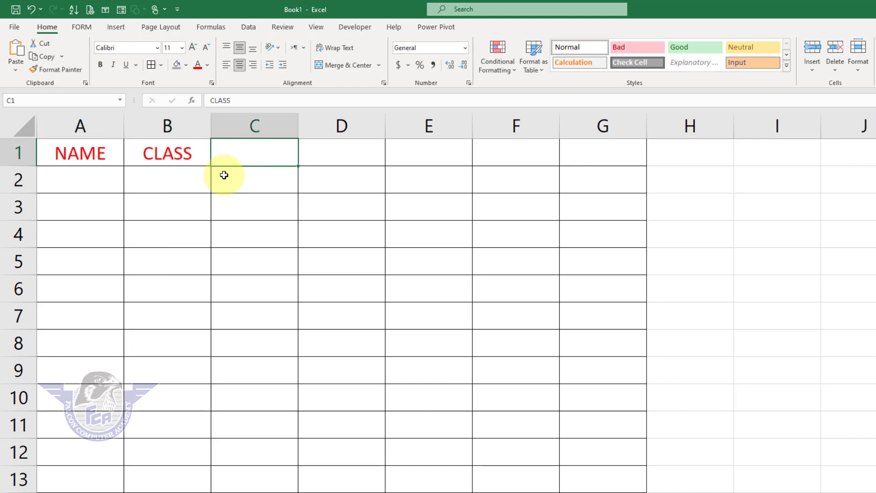
{"action": "type", "text": "ROLL NO"}
{"action": "key", "text": "Tab"}
{"action": "type", "text": "SUBJECT"}
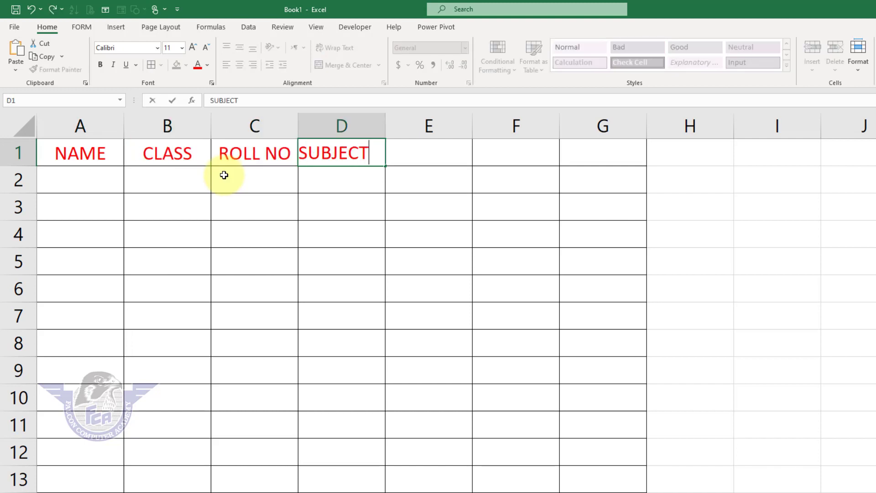
{"action": "key", "text": "Tab"}
{"action": "type", "text": "MARSK"}
{"action": "key", "text": "BackSpace"}
{"action": "key", "text": "BackSpace"}
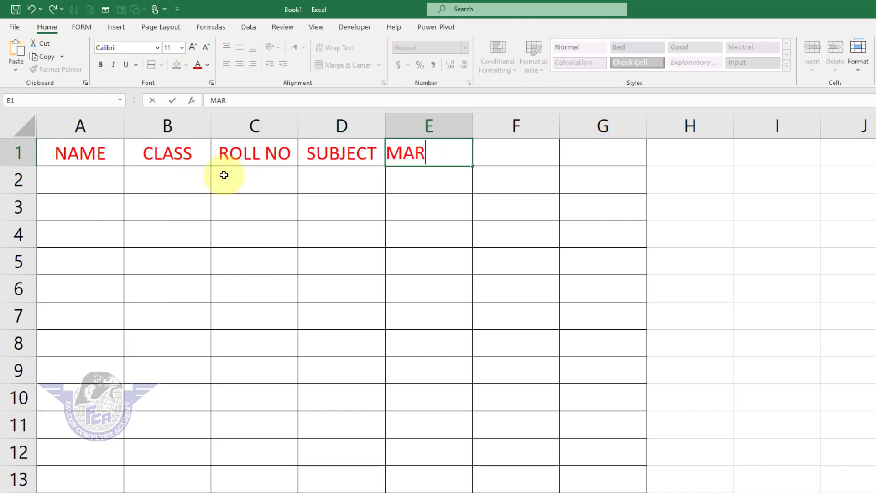
{"action": "type", "text": "S"}
{"action": "key", "text": "BackSpace"}
{"action": "type", "text": "K"}
{"action": "key", "text": "Return"}
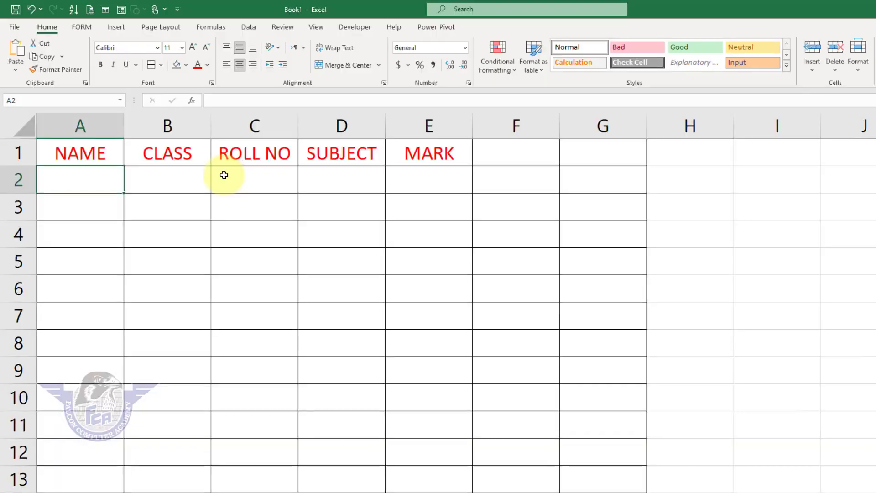
- Enter the values 500, 6500, 4500, -4500, -3600, 8500 and 1500 in I2 to I8
{"action": "left_click", "coordinate": [788, 185]}
{"action": "type", "text": "500"}
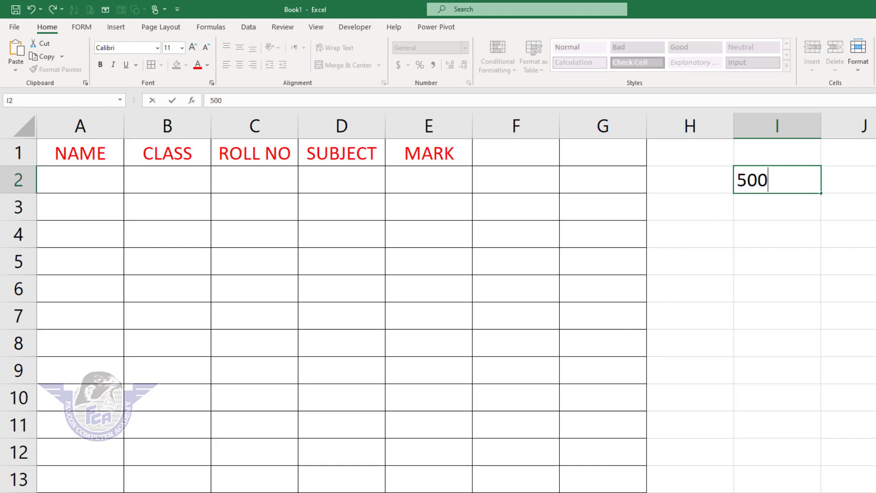
{"action": "key", "text": "Return"}
{"action": "type", "text": "6"}
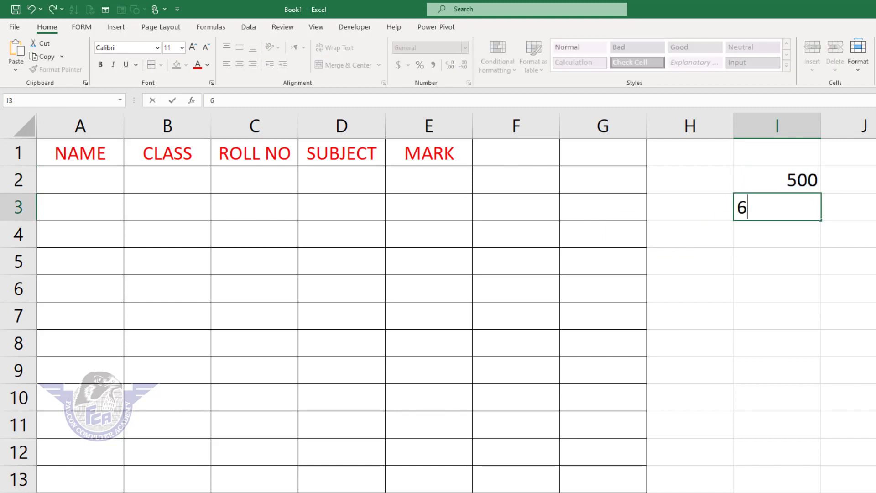
{"action": "type", "text": "500"}
{"action": "key", "text": "Return"}
{"action": "type", "text": "4500"}
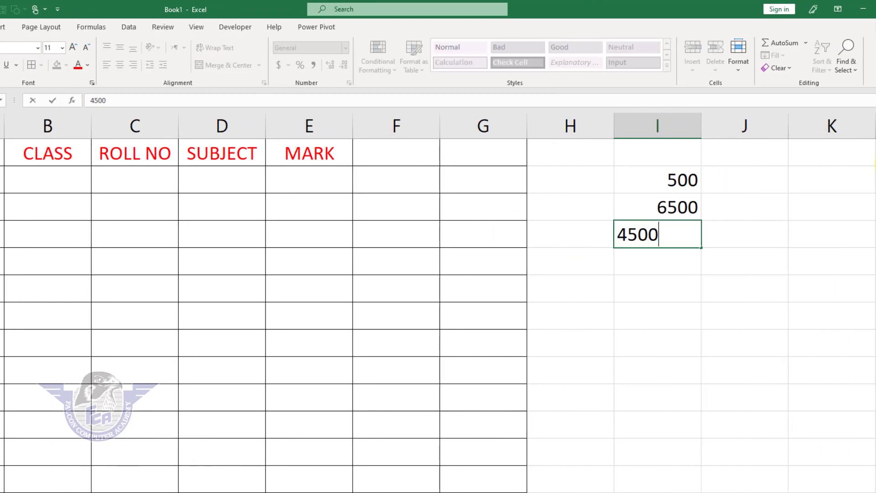
{"action": "key", "text": "Return"}
{"action": "type", "text": "-4500"}
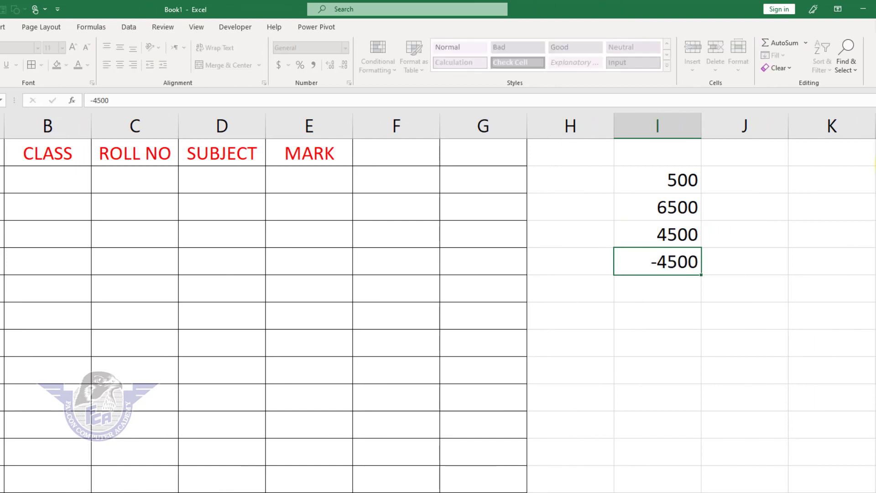
{"action": "key", "text": "Return"}
{"action": "type", "text": "-3600"}
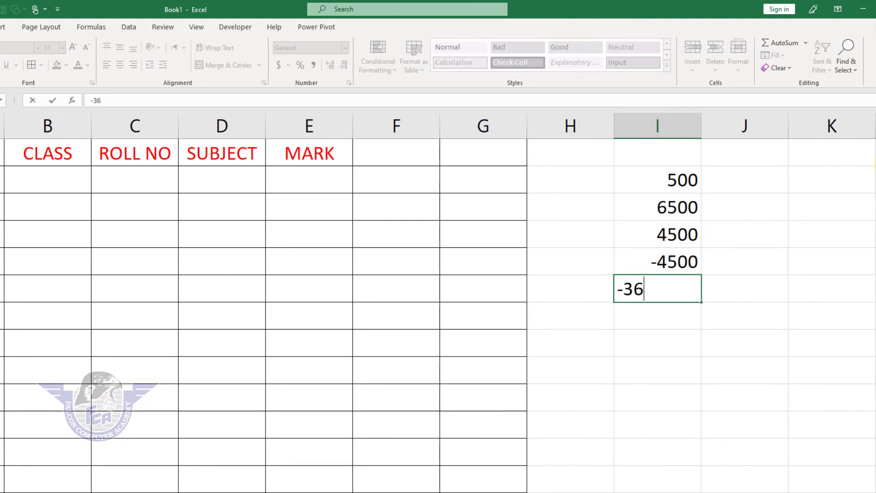
{"action": "key", "text": "Return"}
{"action": "type", "text": "8500"}
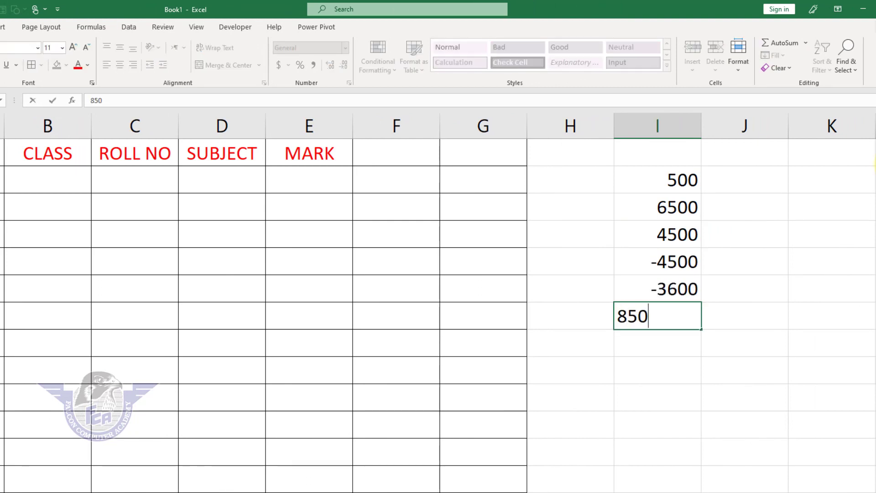
{"action": "key", "text": "Return"}
{"action": "type", "text": "1500"}
{"action": "key", "text": "Return"}
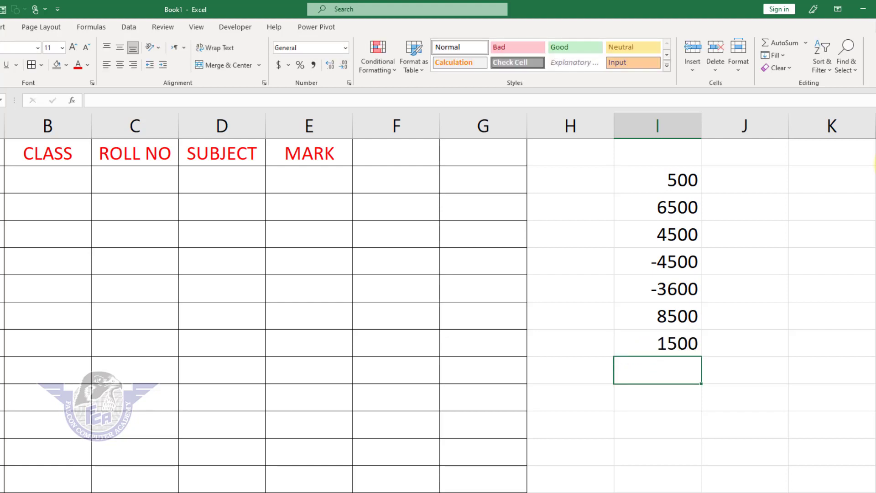
- Enter the value -1200 in I9, below the existing list of numbers
{"action": "type", "text": "12-"}
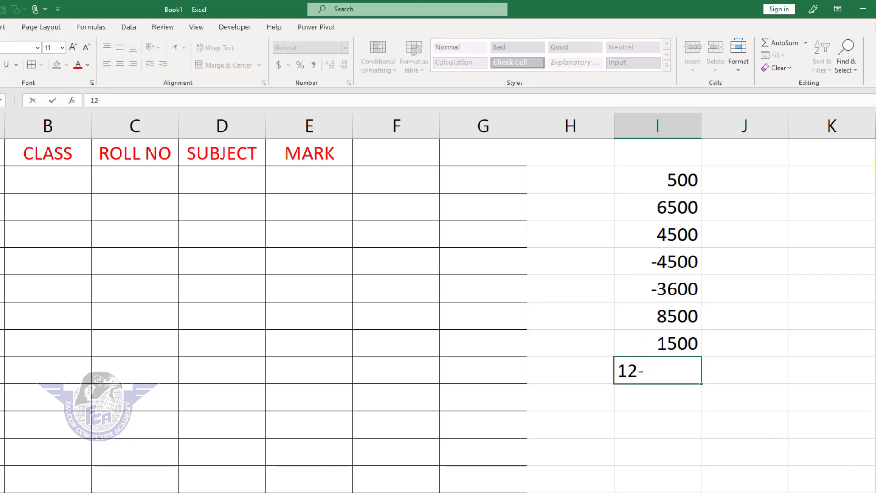
{"action": "key", "text": "BackSpace"}
{"action": "key", "text": "BackSpace"}
{"action": "key", "text": "Escape"}
{"action": "type", "text": "-1200"}
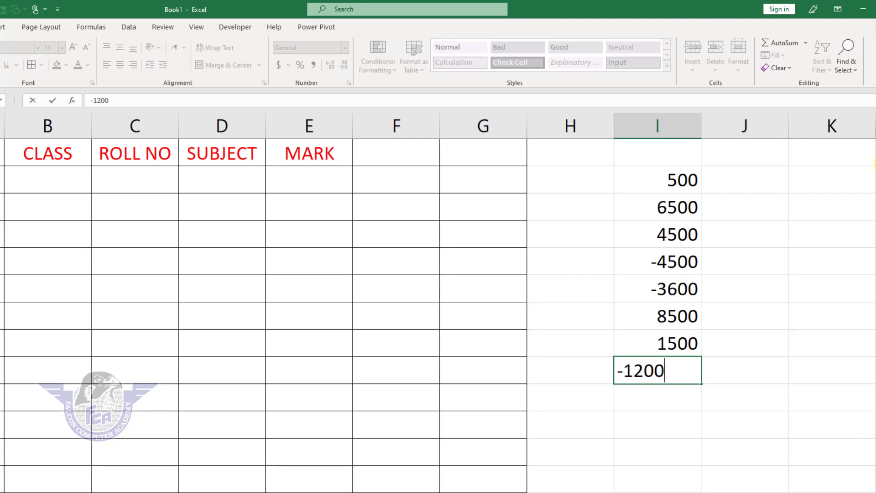
{"action": "key", "text": "Return"}
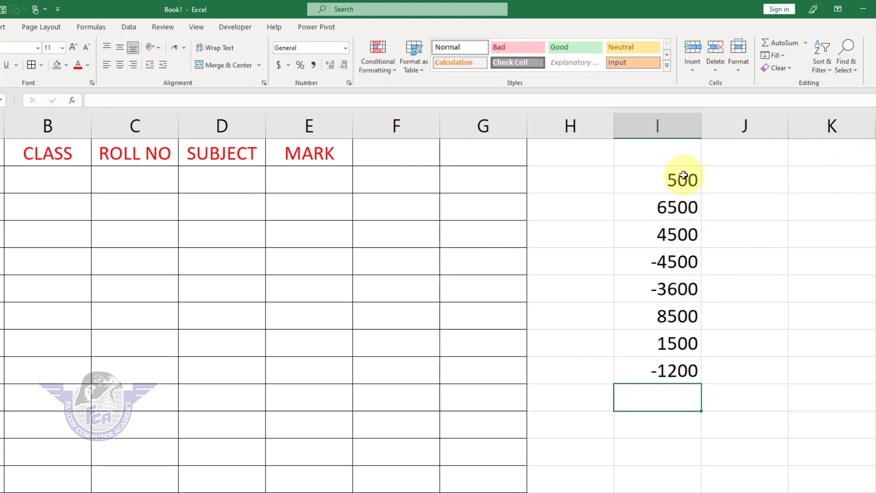
- For I2:I9, choose the Number format category with negative numbers shown in red without a minus sign
{"action": "left_click_drag", "start_coordinate": [675, 179], "coordinate": [676, 370]}
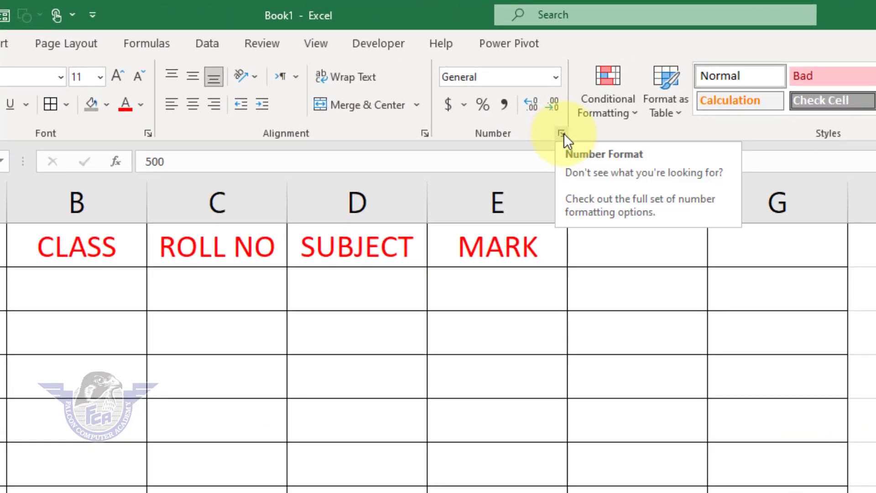
{"action": "left_click", "coordinate": [562, 135]}
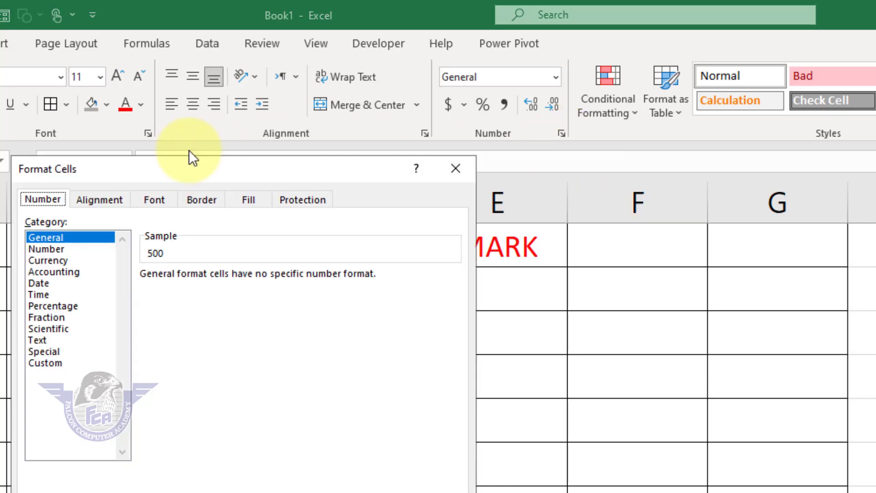
{"action": "left_click_drag", "start_coordinate": [185, 168], "coordinate": [643, 333]}
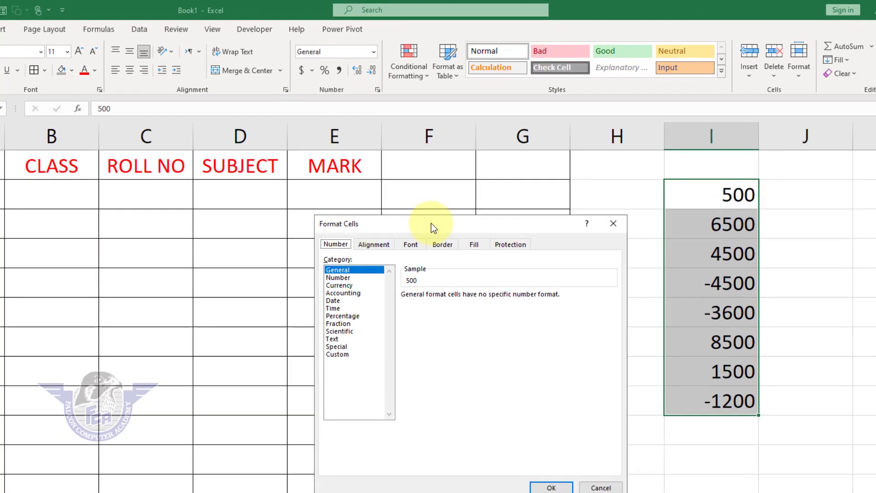
{"action": "left_click", "coordinate": [344, 277]}
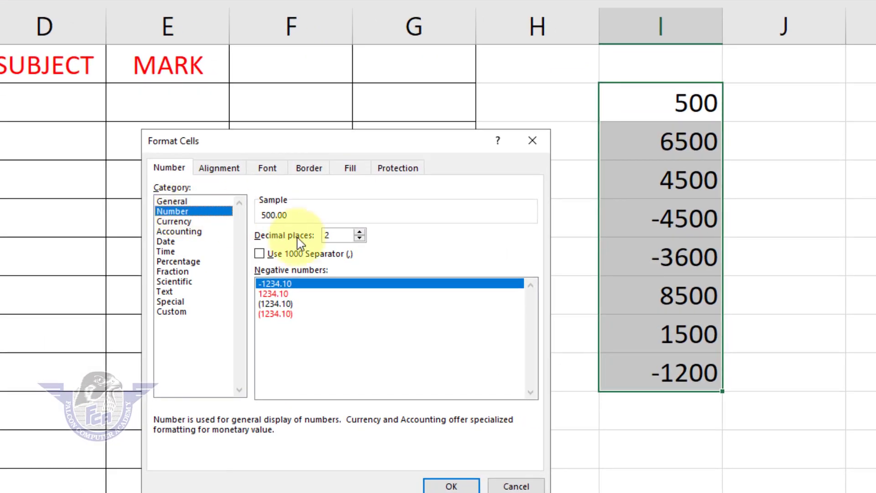
{"action": "left_click", "coordinate": [281, 294]}
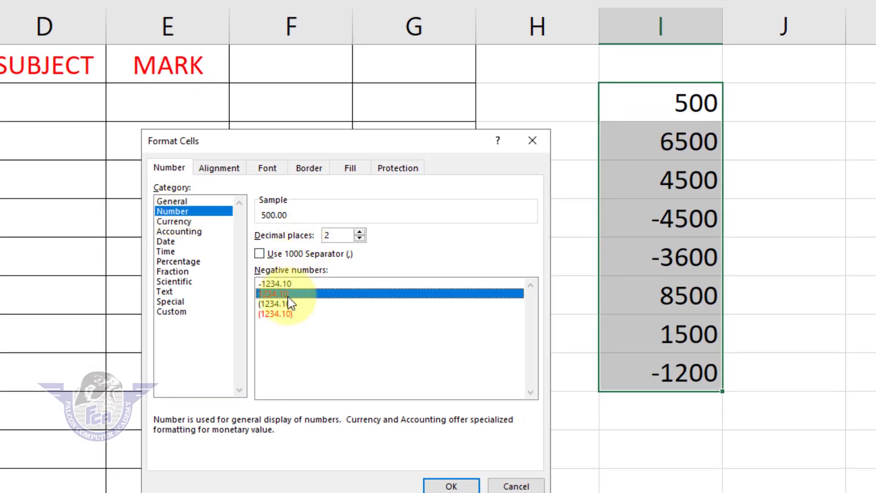
{"action": "left_click", "coordinate": [277, 314]}
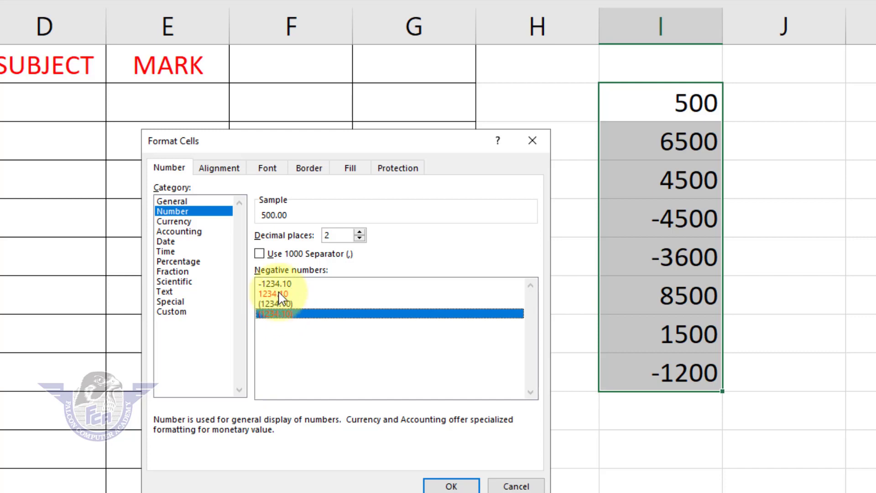
{"action": "left_click", "coordinate": [280, 294]}
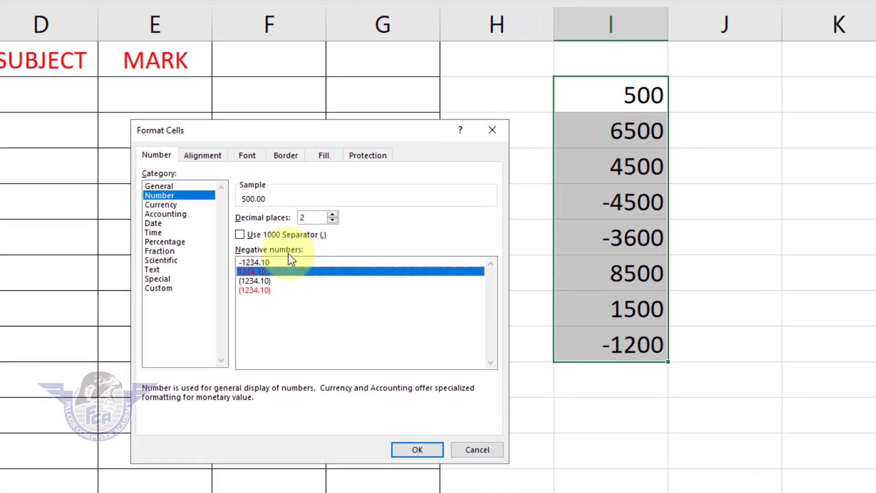
- Set the decimal places to 0 with the red 1234 negative style and apply the number format to I2:I9
{"action": "left_click", "coordinate": [350, 233]}
{"action": "left_click", "coordinate": [331, 221]}
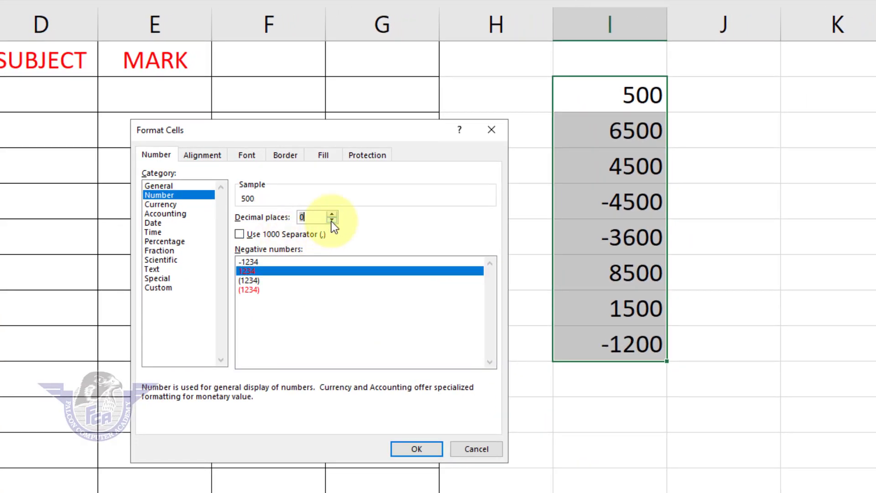
{"action": "left_click", "coordinate": [255, 272]}
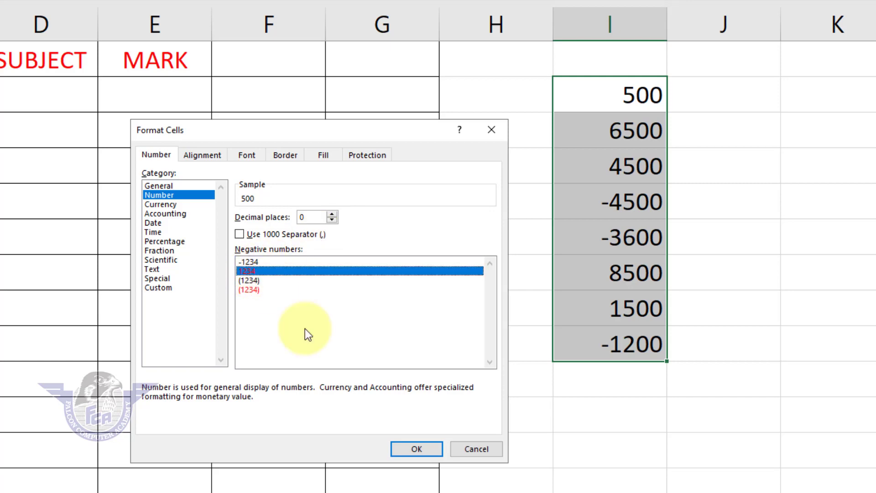
{"action": "left_click", "coordinate": [402, 448]}
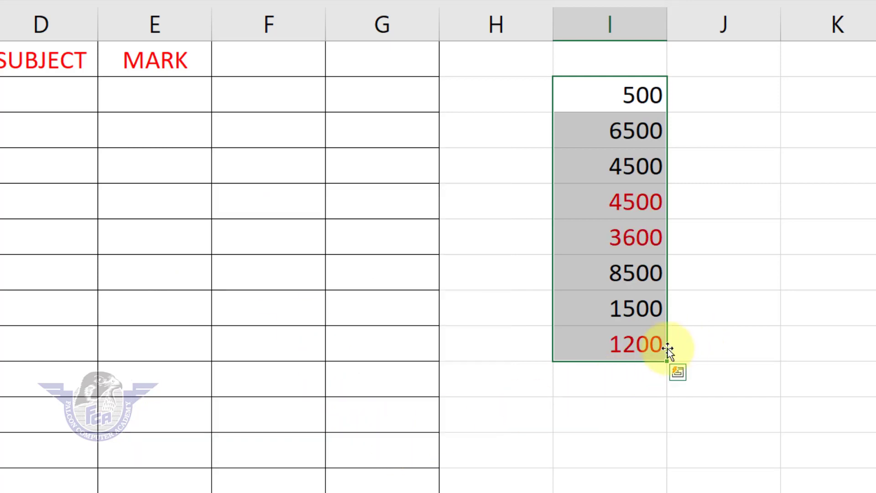
{"action": "left_click", "coordinate": [635, 355]}
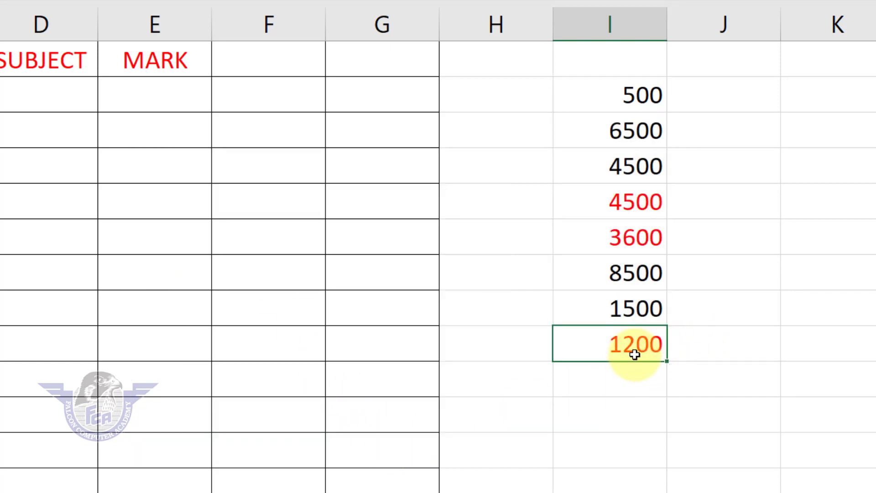